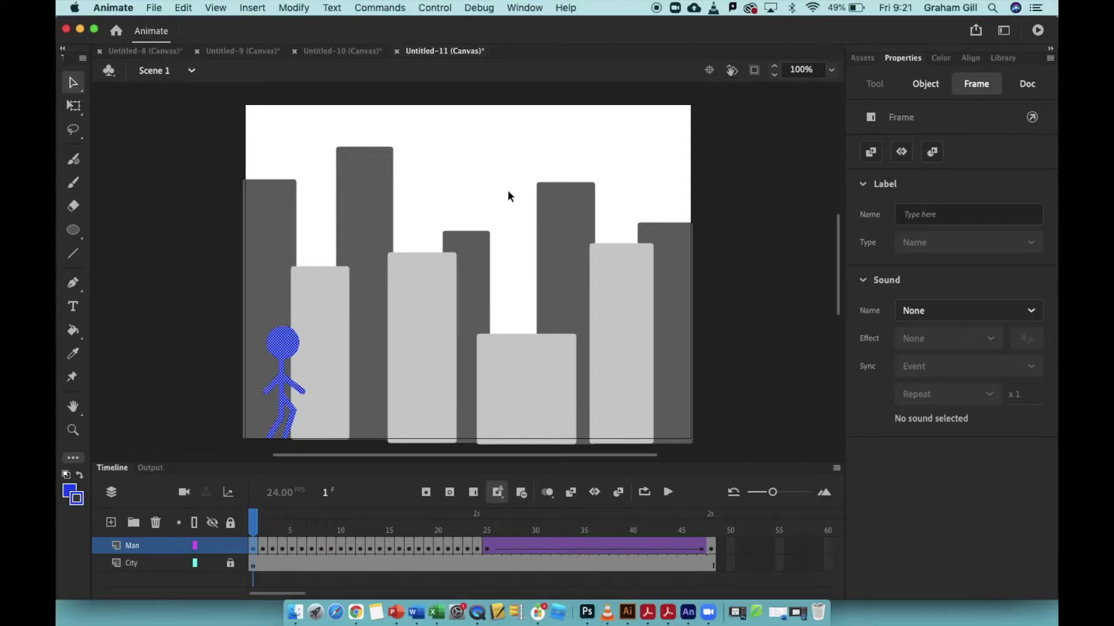
Replay the existing walk animation and check the City and Man layers.
click(670, 491)
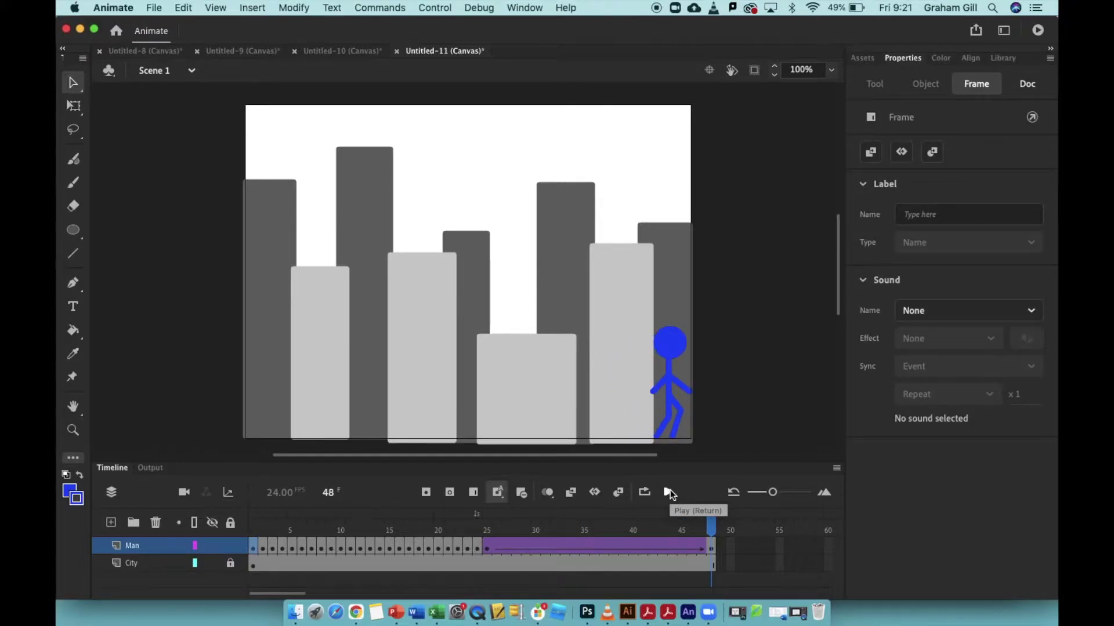
click(670, 492)
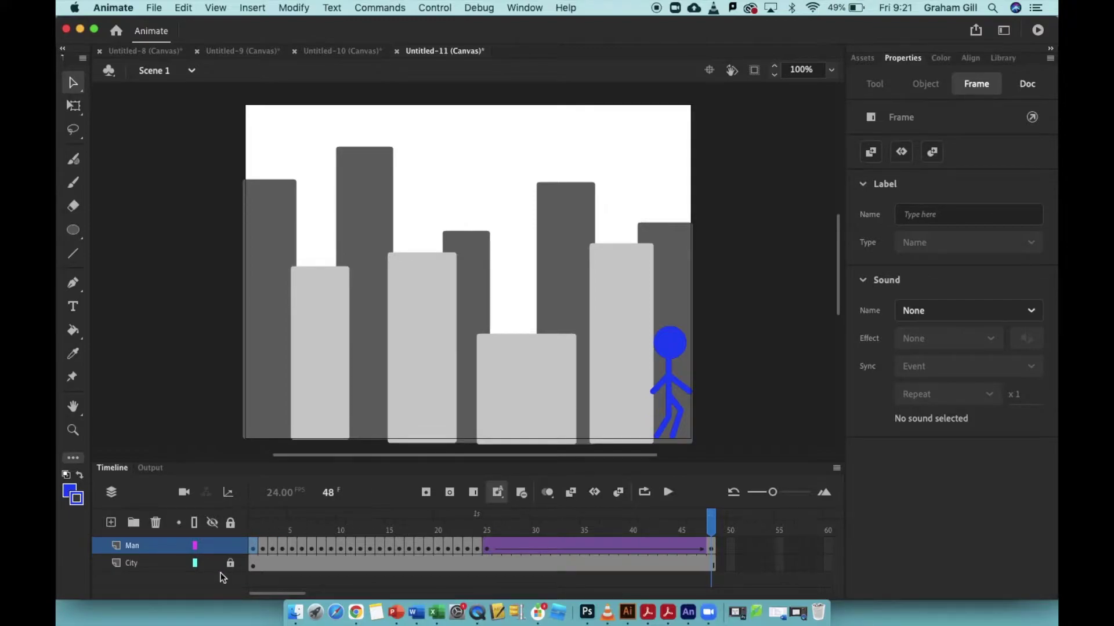
click(143, 563)
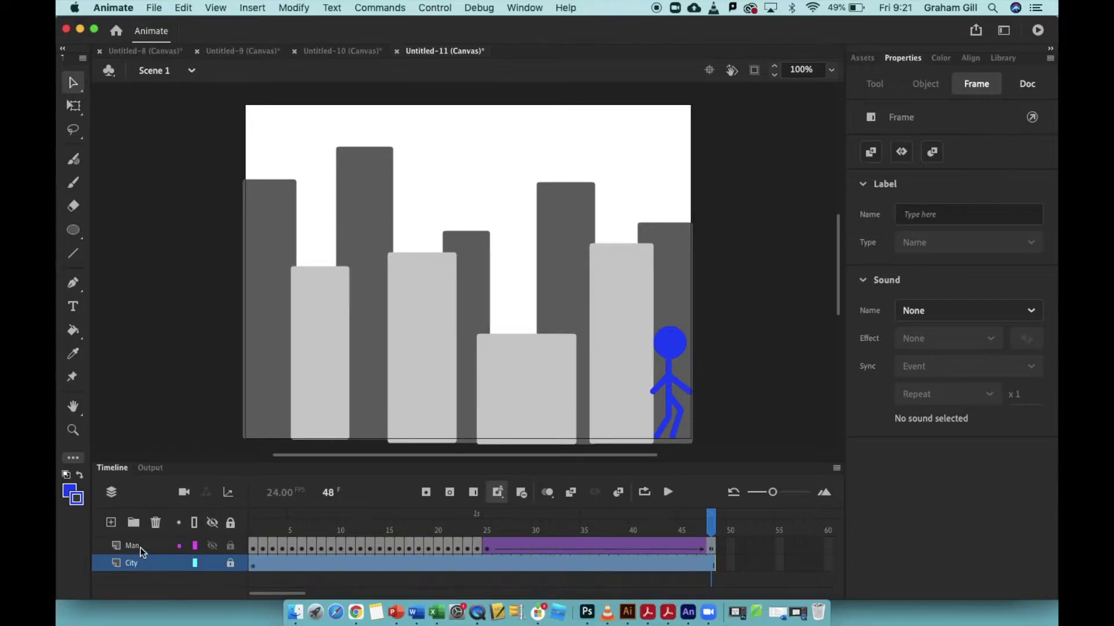
click(140, 546)
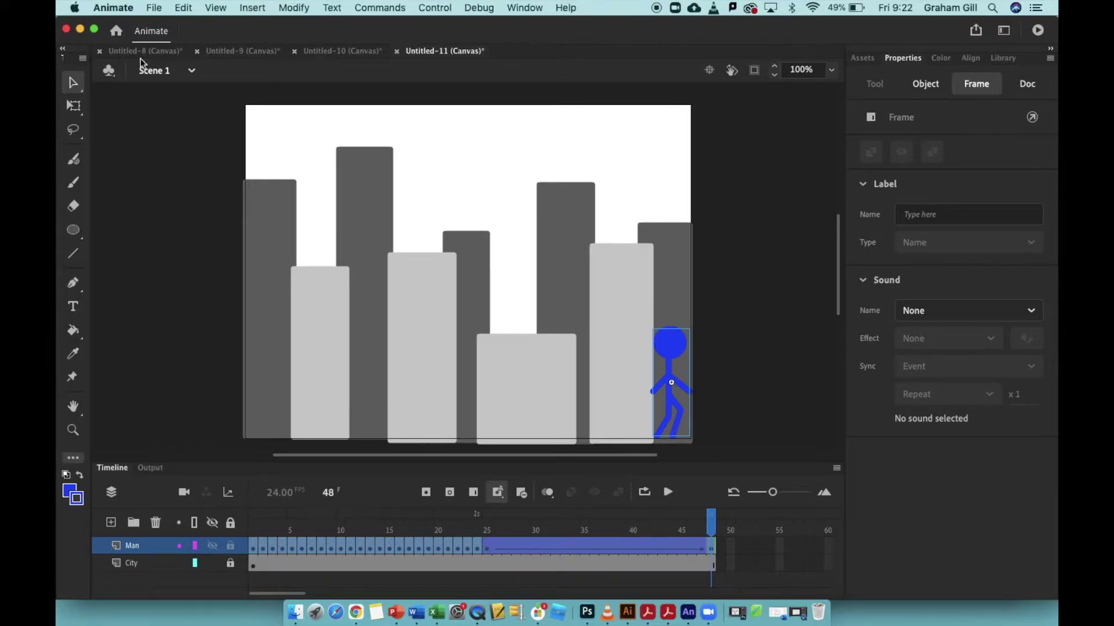
Start a new document from the Web Low 640x480 preset at 24.00 fps.
click(154, 8)
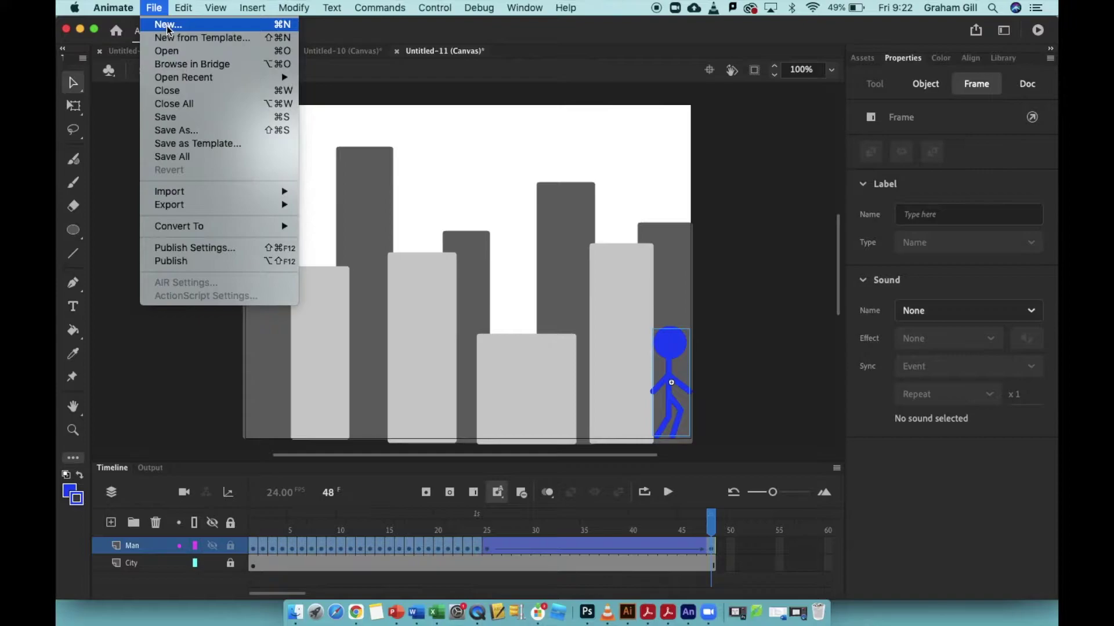
click(167, 26)
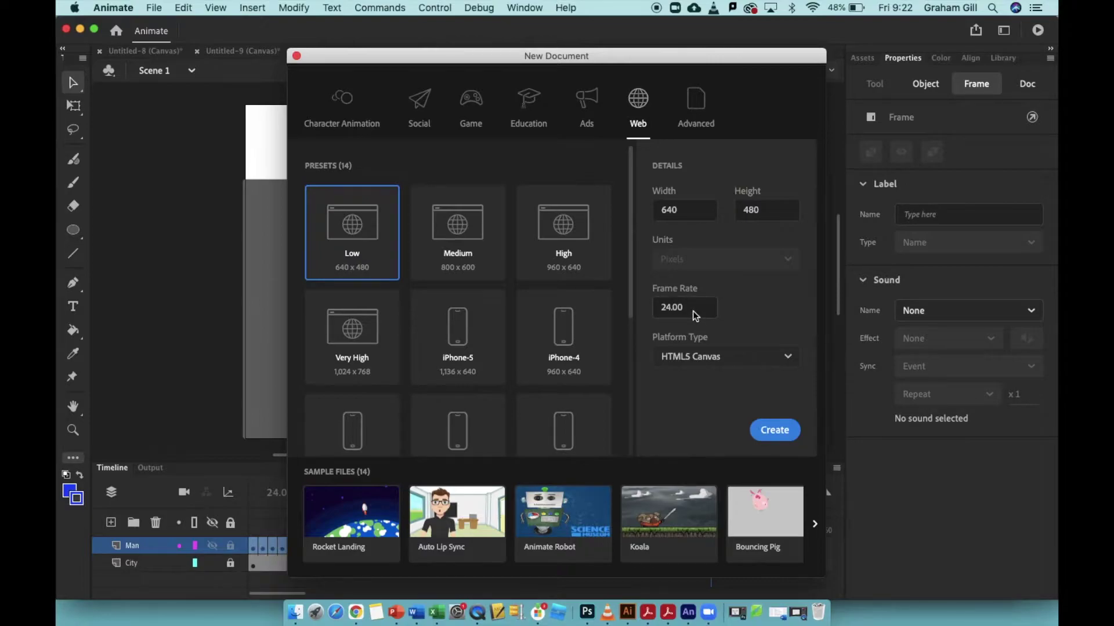
drag(663, 308, 686, 312)
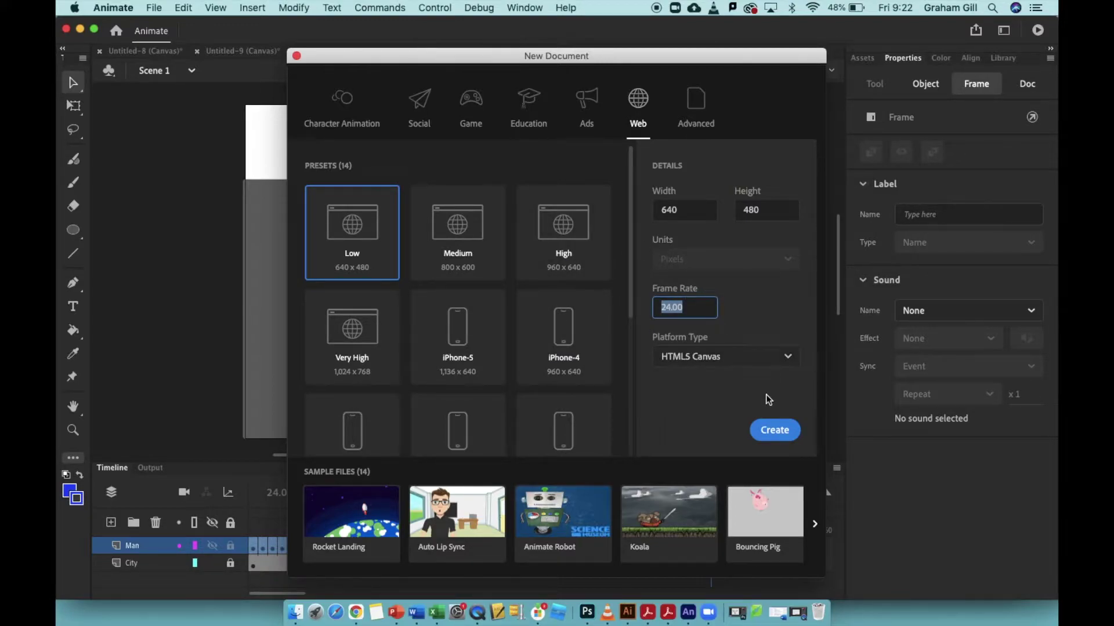
click(775, 431)
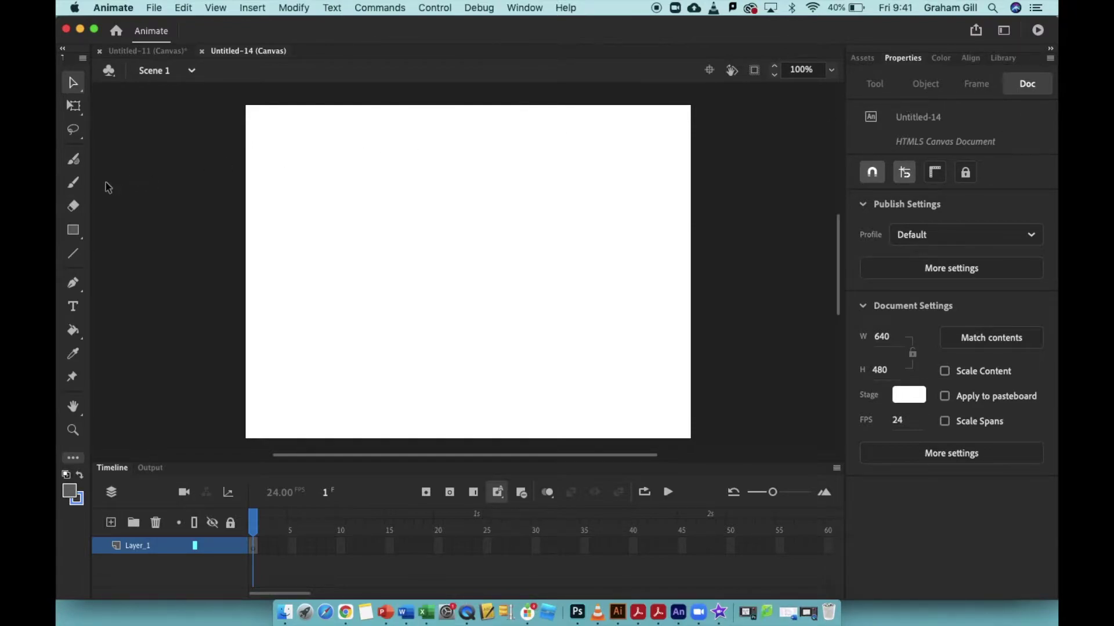
Set the Classic Brush to a dark grey #333333 fill.
click(73, 184)
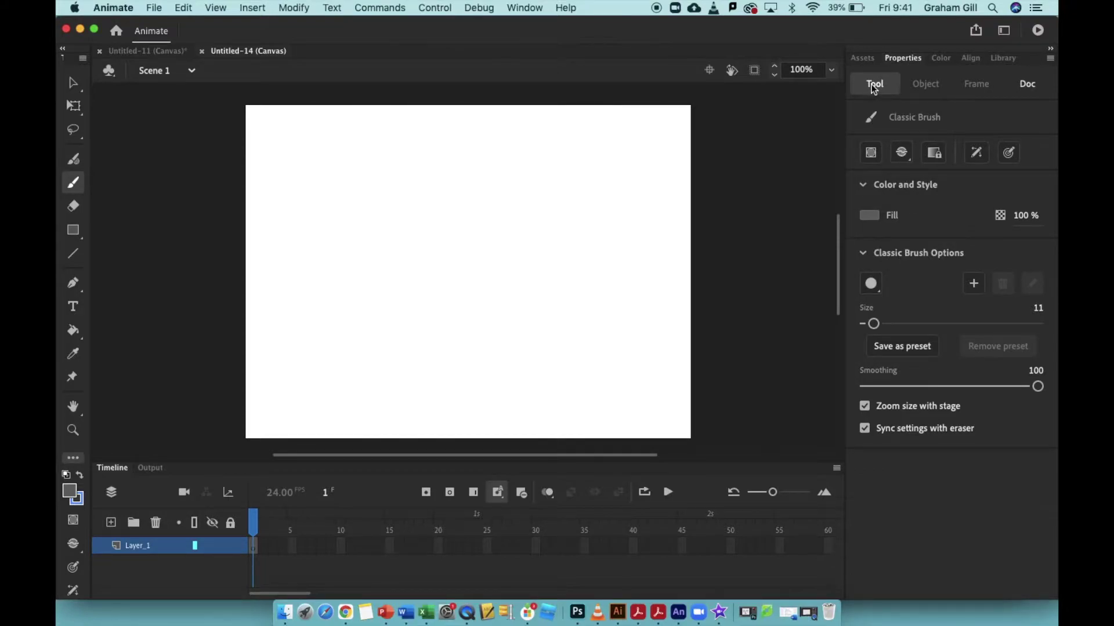
click(870, 217)
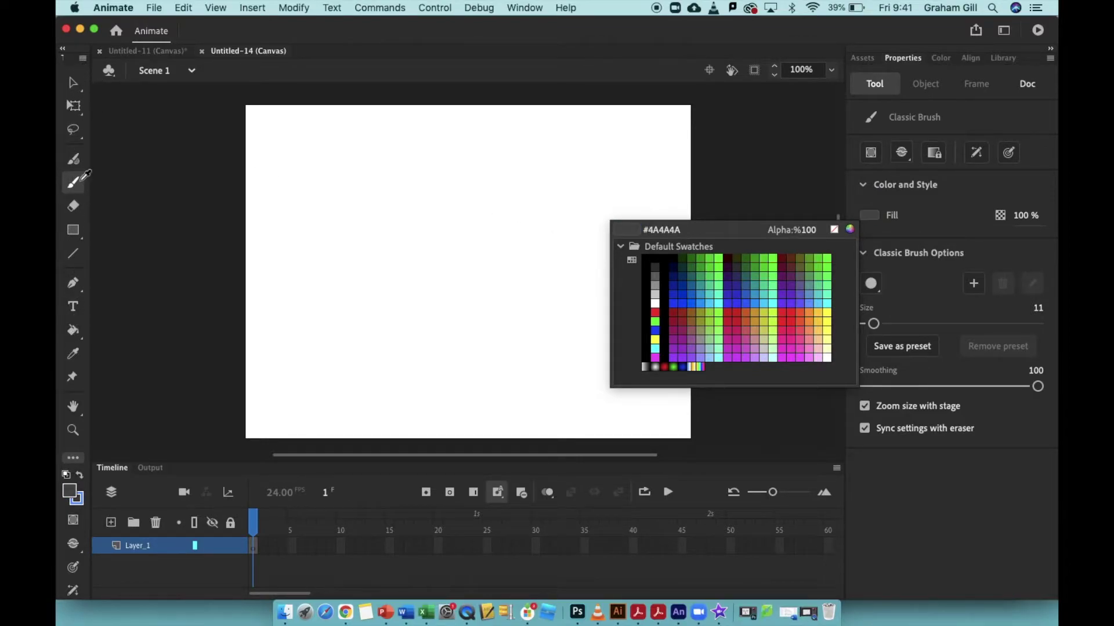
click(876, 91)
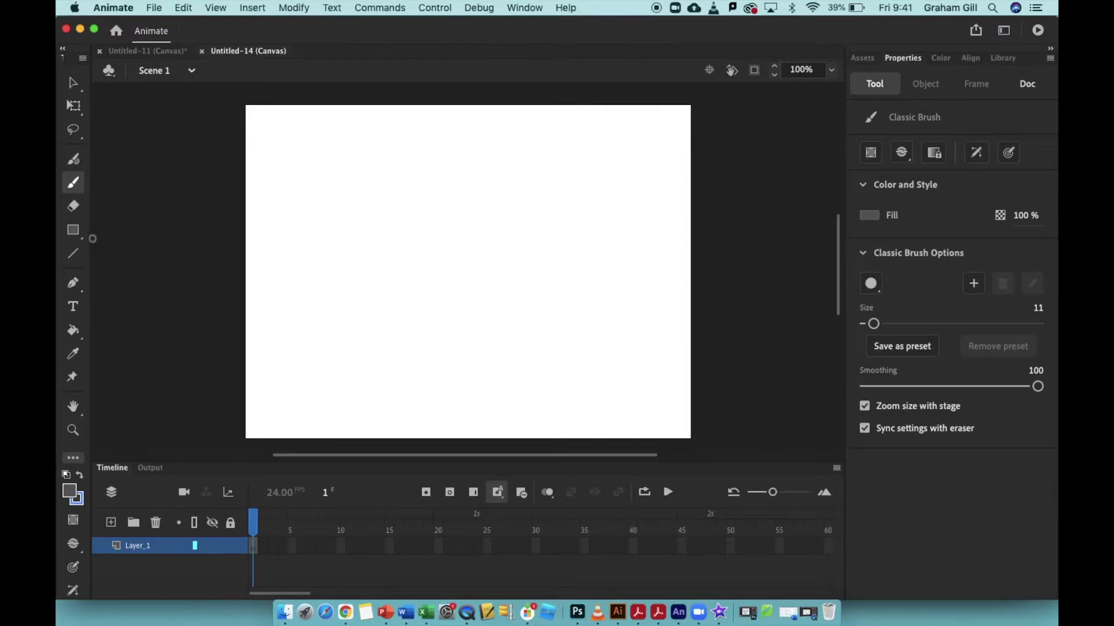
Set the Rectangle tool to a #666666 fill with a matching grey outline.
click(73, 233)
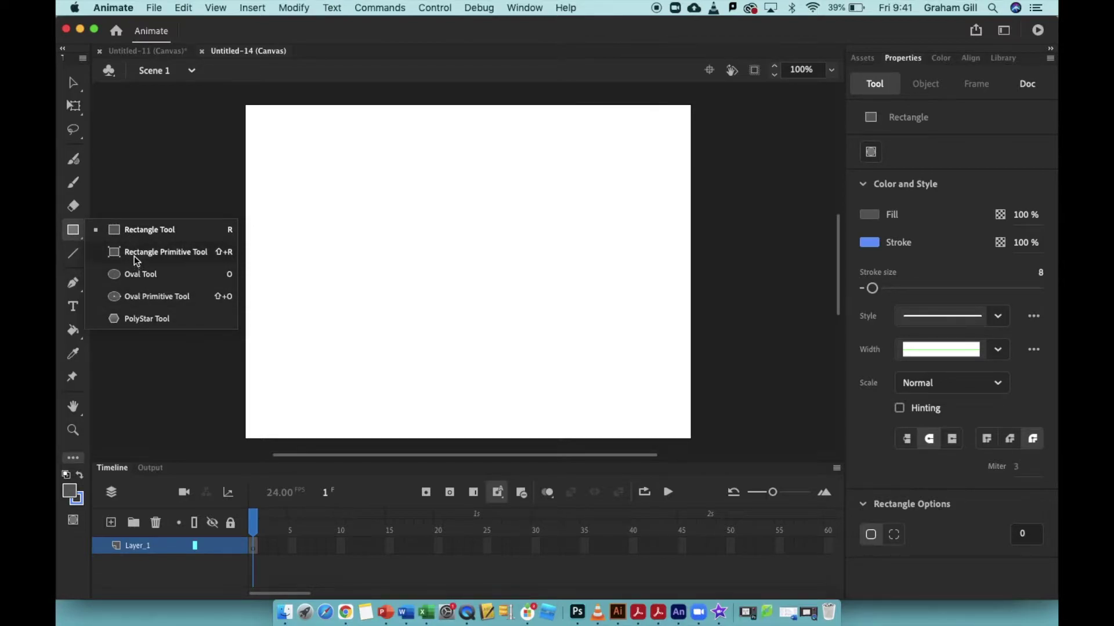
click(145, 227)
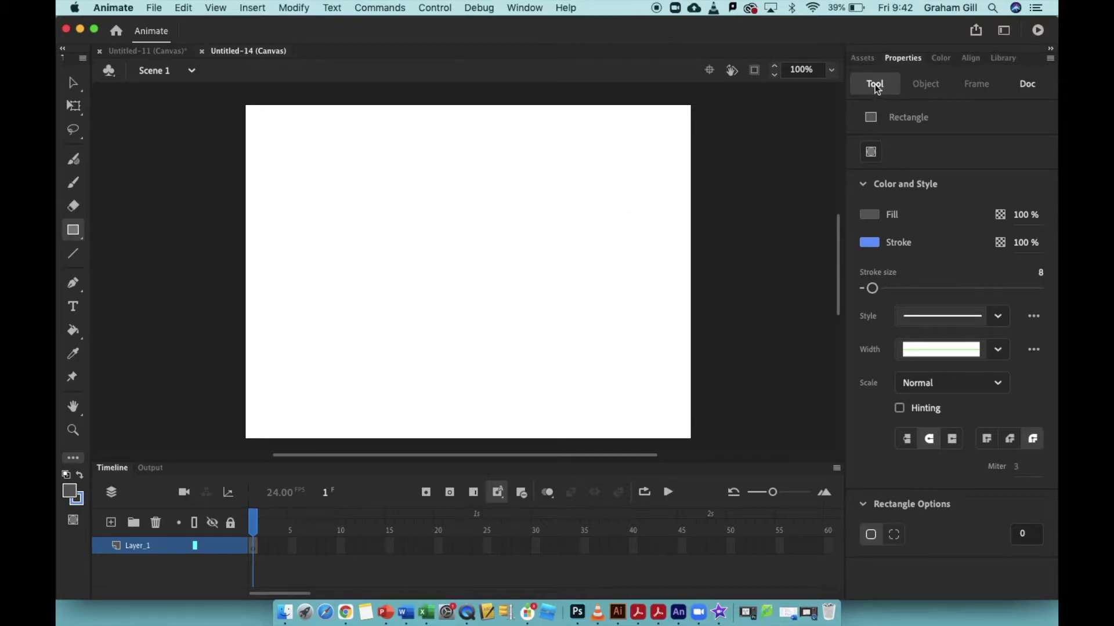
click(870, 215)
click(655, 275)
click(869, 242)
click(656, 303)
Draw six grey buildings of varying heights along the canvas bottom, tallest in the middle.
mouse_move(231, 248)
mouse_down()
mouse_move(263, 281)
mouse_move(285, 350)
mouse_move(286, 444)
mouse_up()
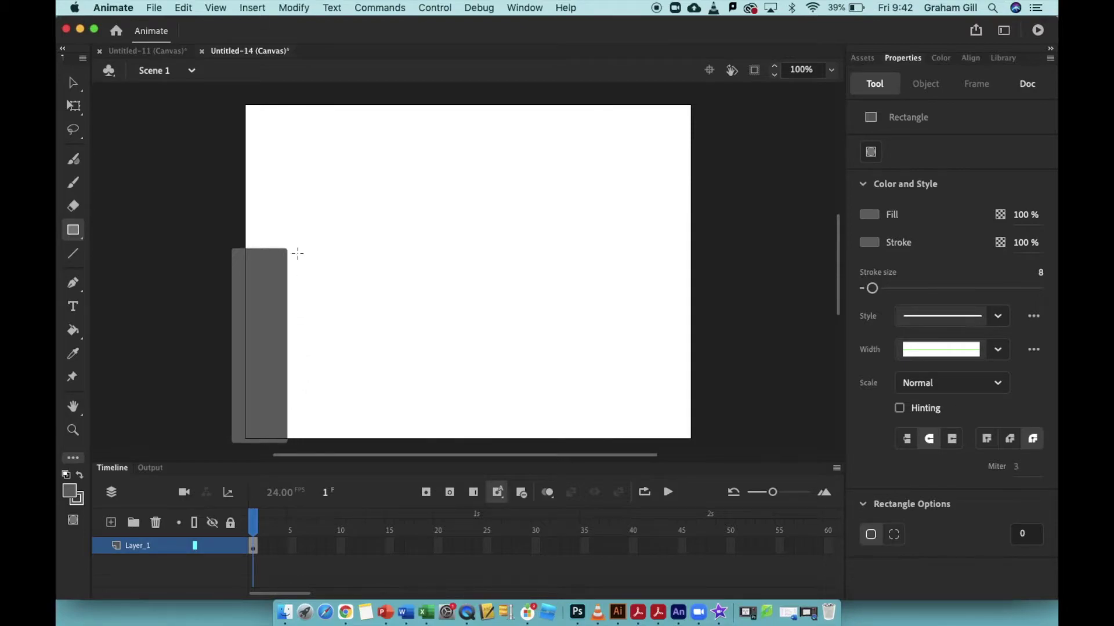
drag(323, 202, 363, 441)
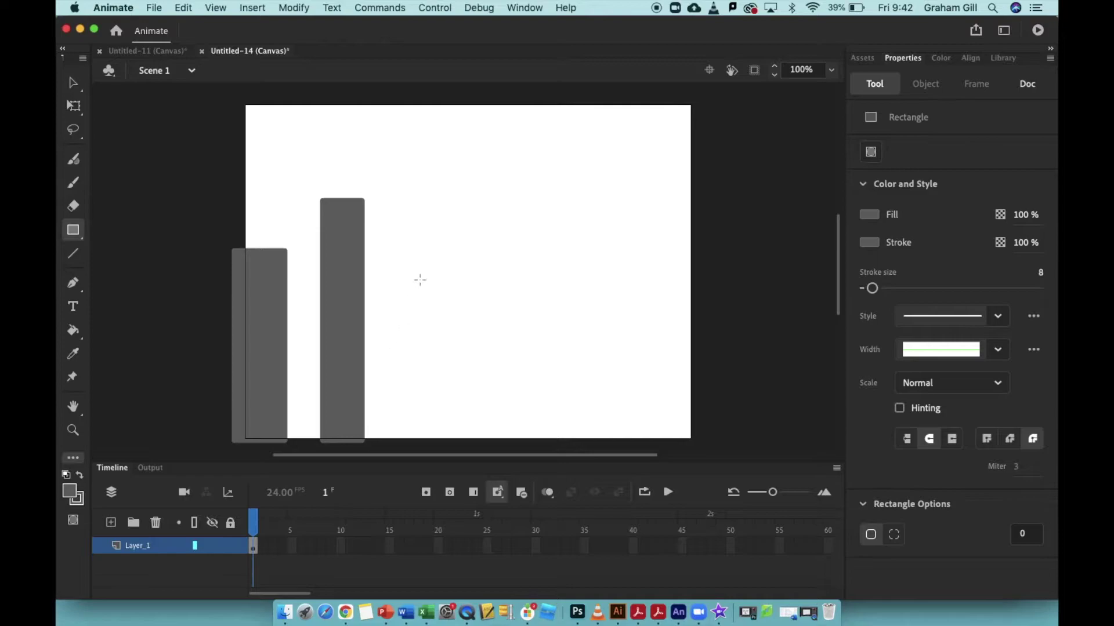
drag(409, 154, 458, 403)
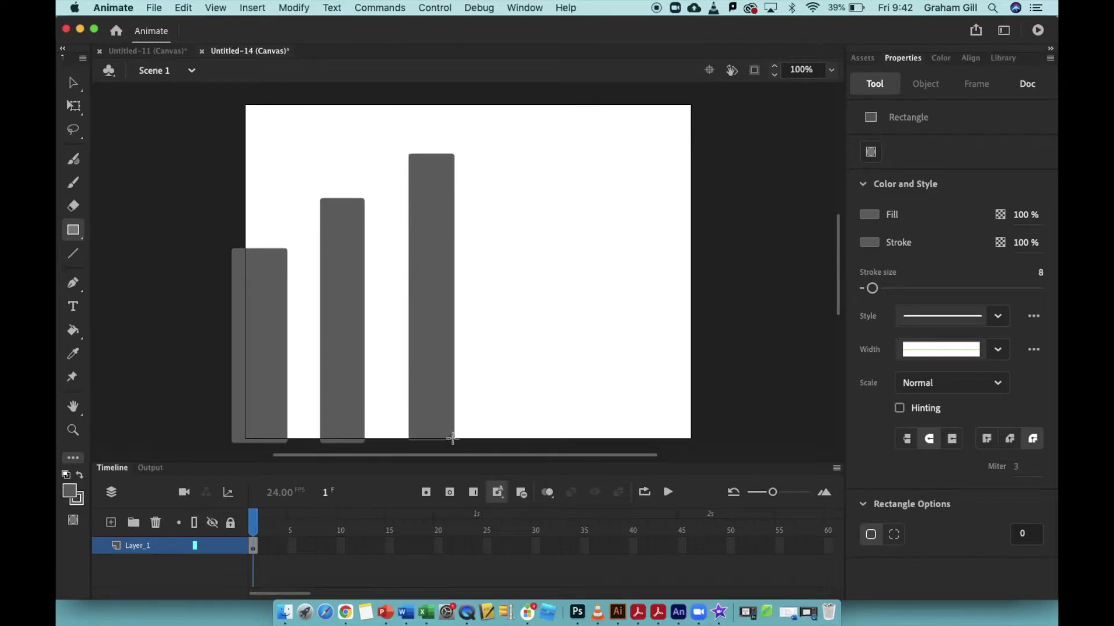
drag(453, 439, 453, 439)
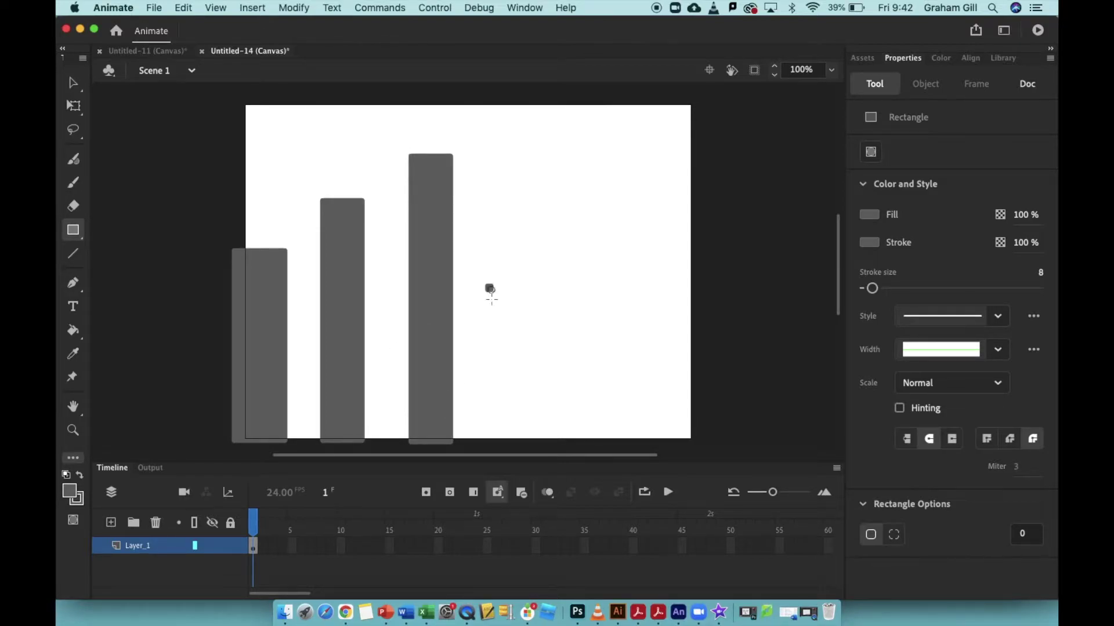
drag(484, 284, 526, 444)
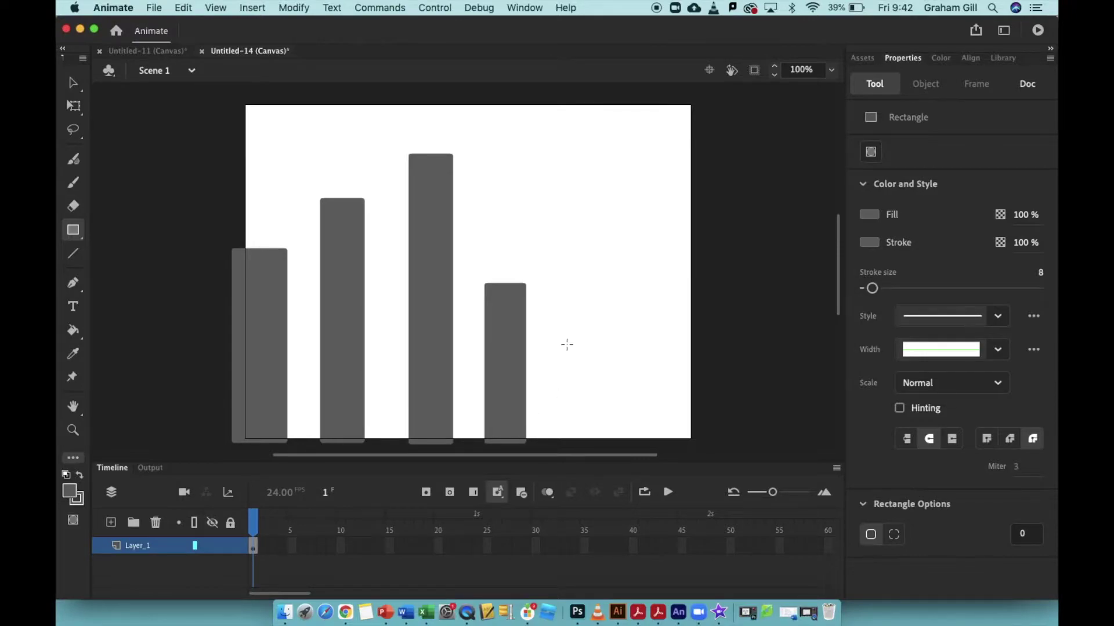
drag(565, 343, 605, 446)
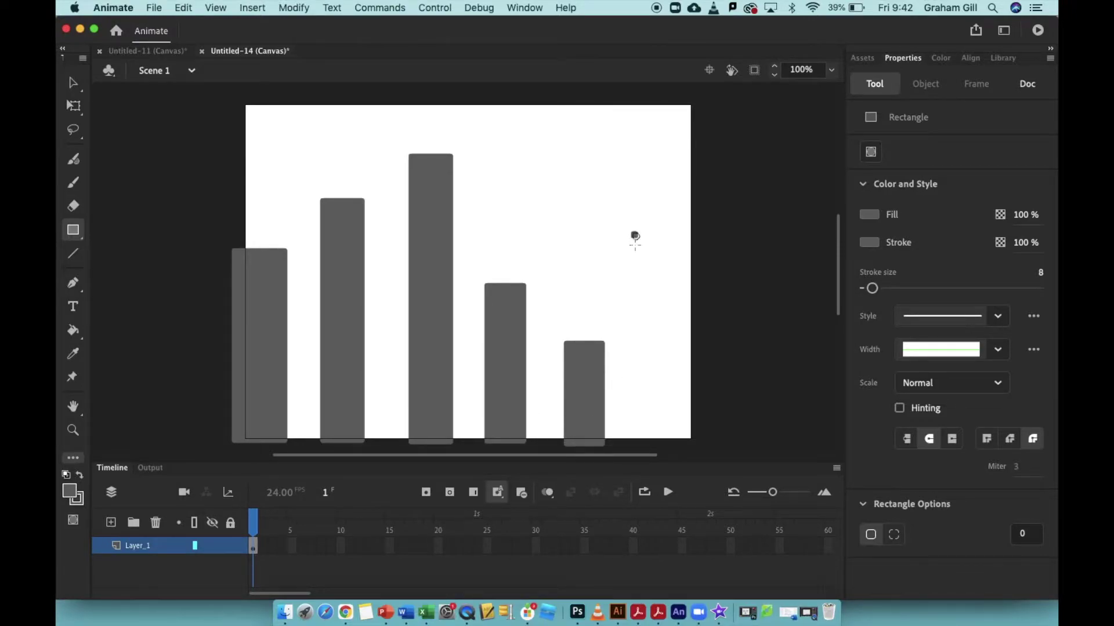
drag(630, 230, 698, 438)
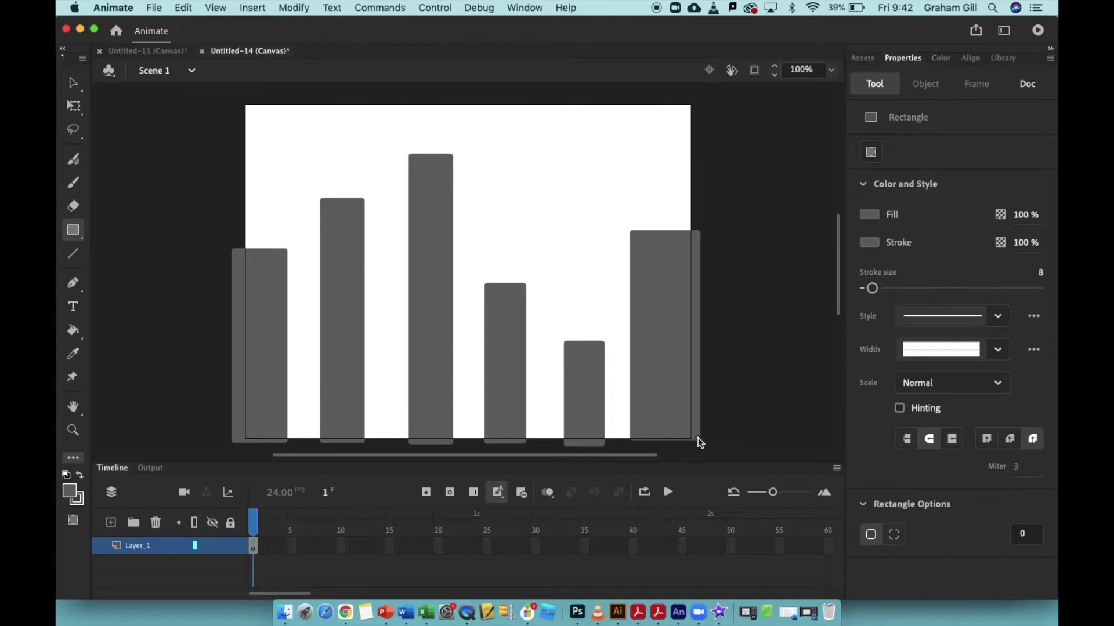
Switch the rectangle fill and outline colours to light grey.
click(875, 215)
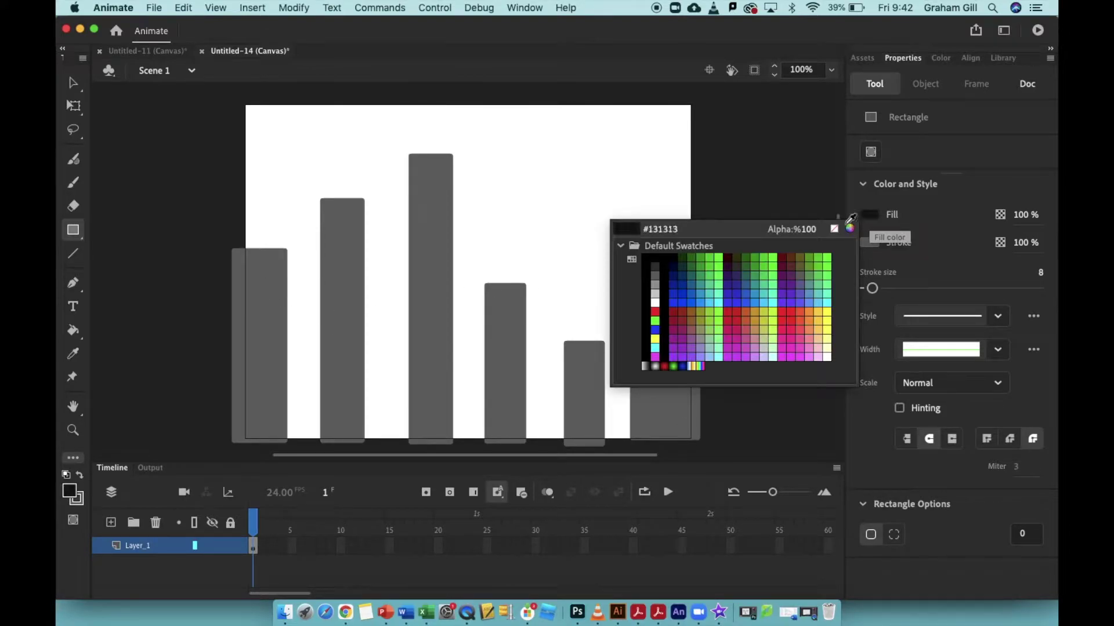
click(654, 293)
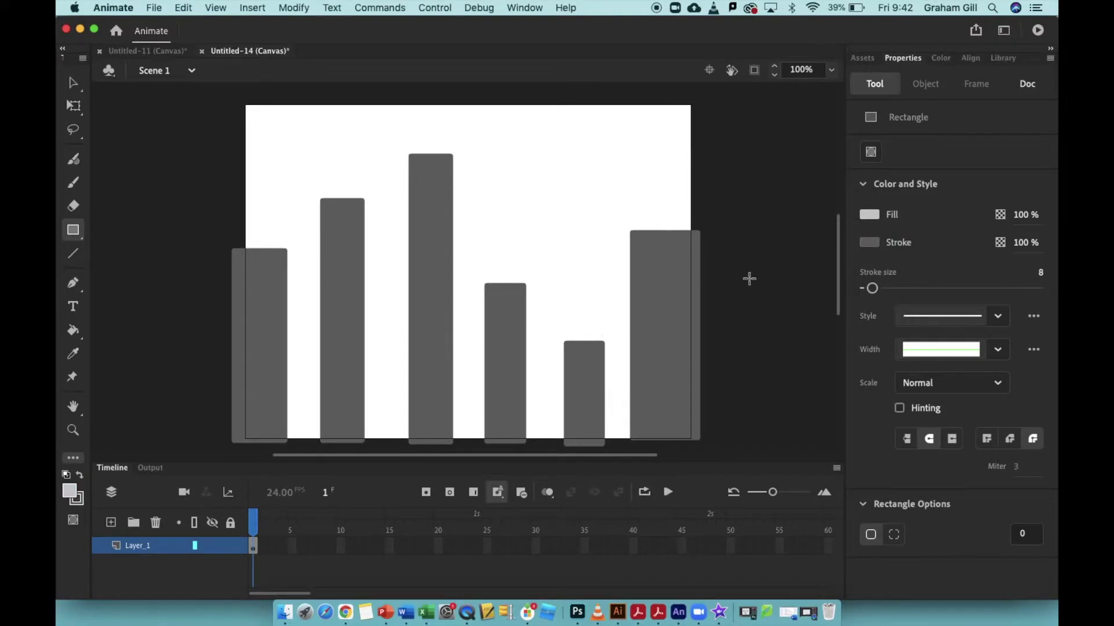
click(870, 243)
click(657, 320)
Draw five light grey buildings overlapping the dark grey ones.
mouse_move(274, 312)
mouse_down()
mouse_move(343, 429)
mouse_move(333, 441)
mouse_up()
drag(351, 285, 410, 393)
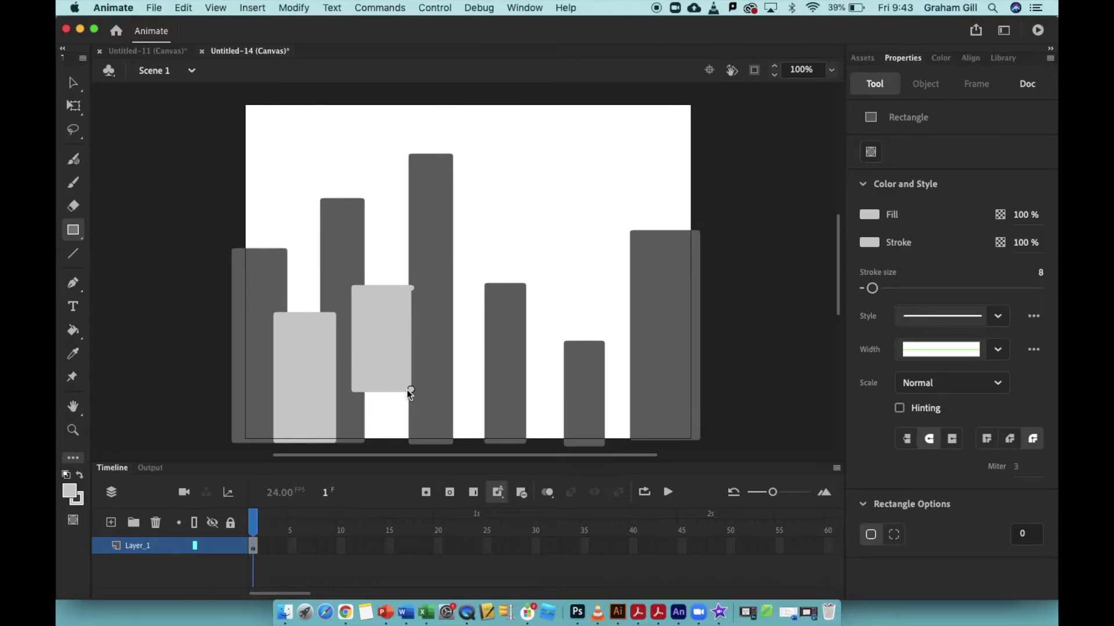
mouse_move(410, 391)
mouse_down()
mouse_move(432, 411)
mouse_move(431, 442)
mouse_up()
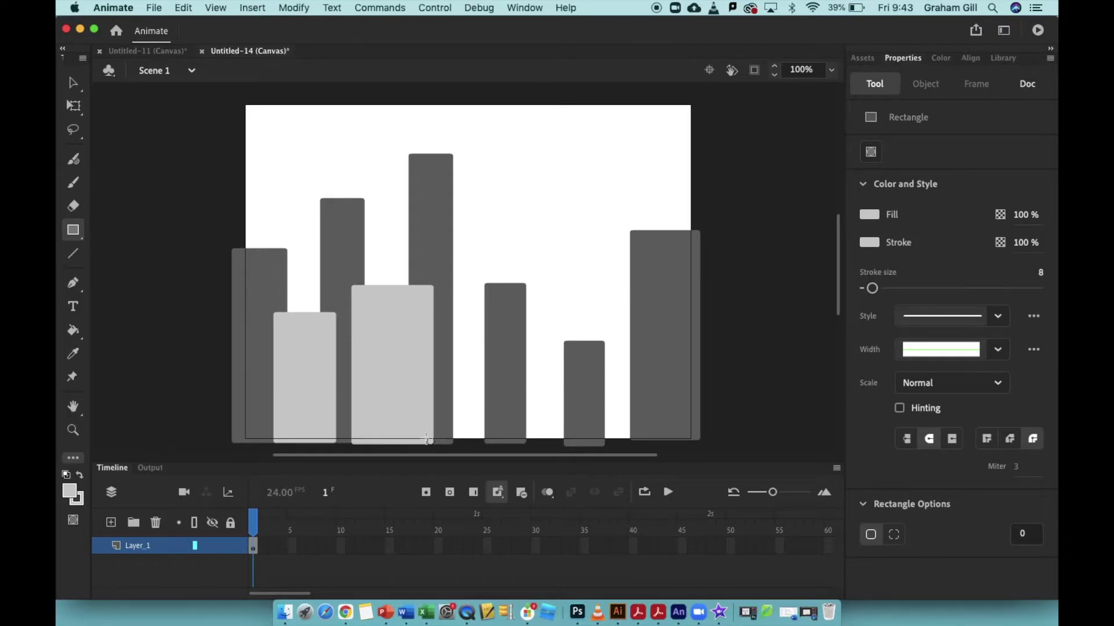
drag(447, 332, 500, 443)
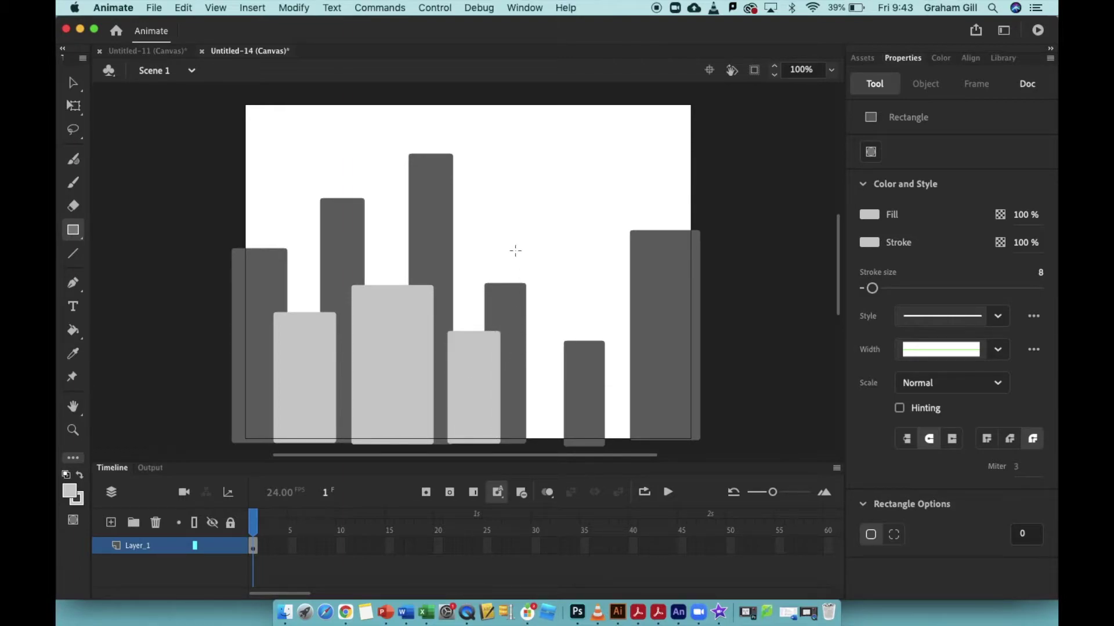
drag(510, 239, 576, 447)
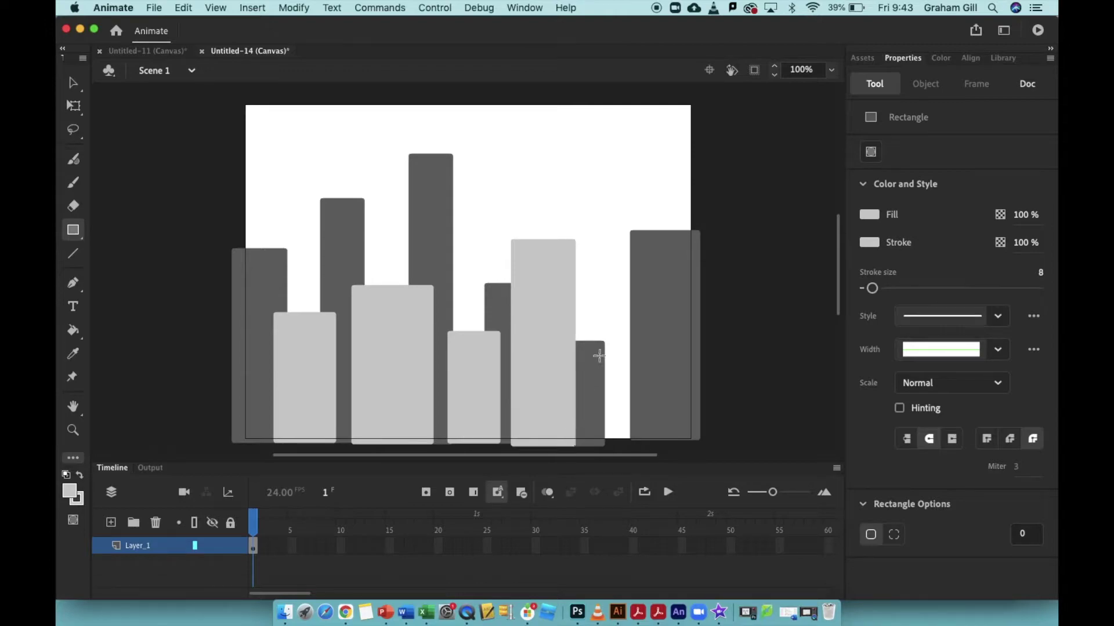
drag(593, 303, 644, 444)
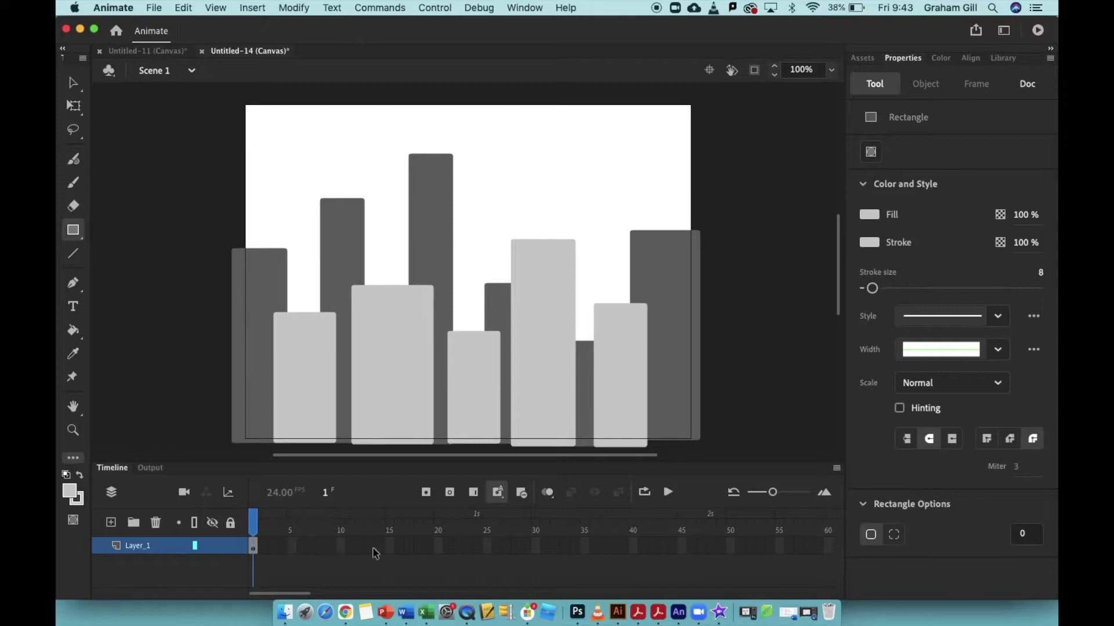
click(479, 547)
Extend Layer_1 to frame 48 with Insert Frame.
click(479, 547)
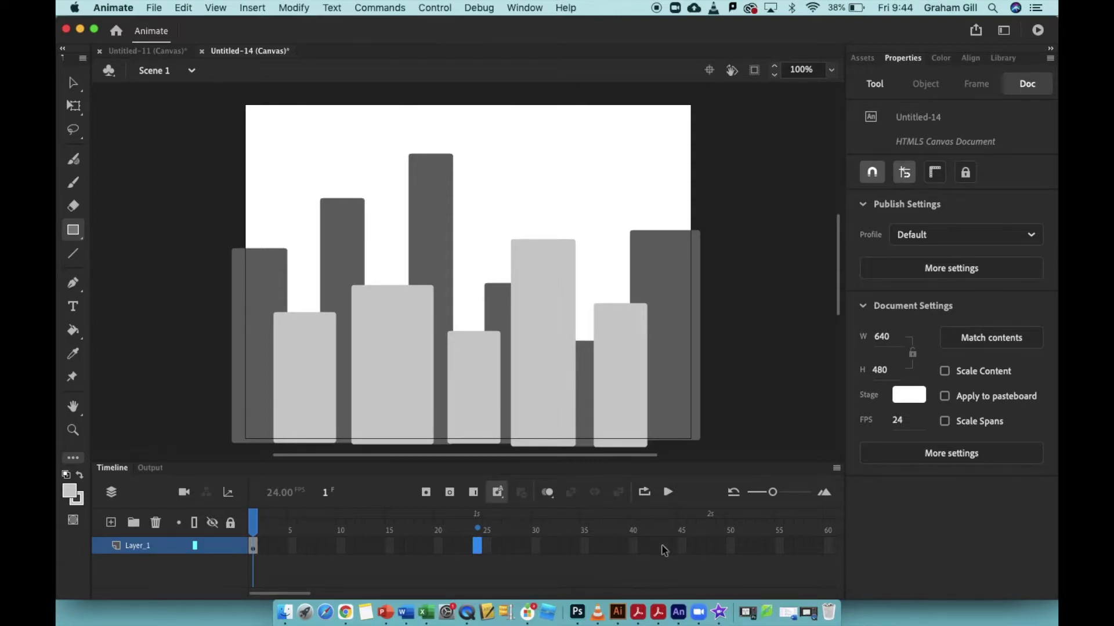
click(713, 550)
right_click(712, 550)
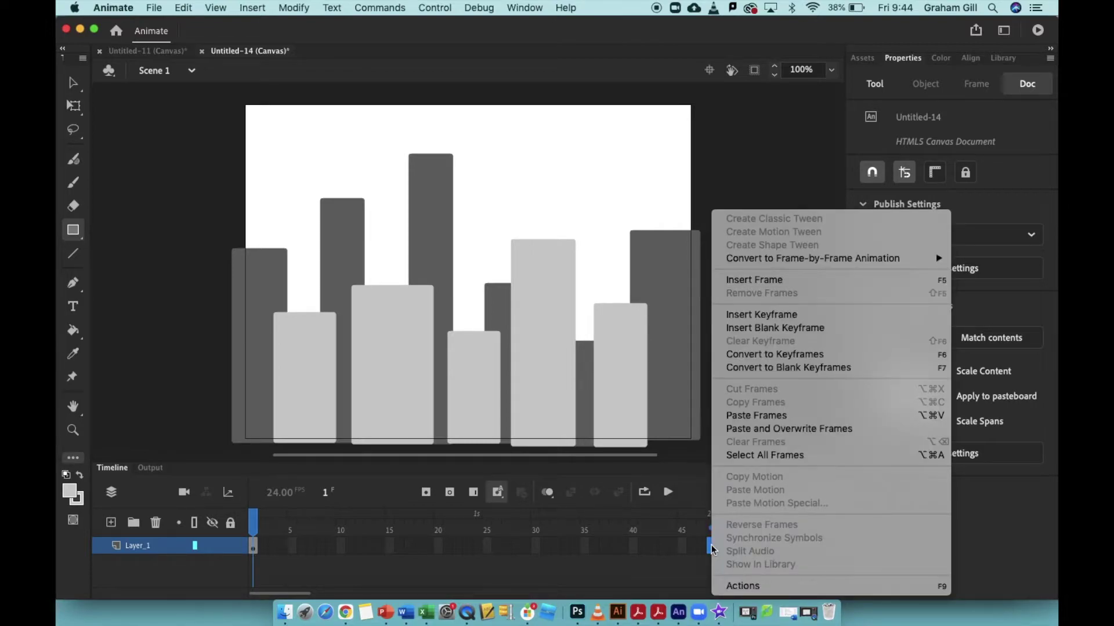
click(767, 285)
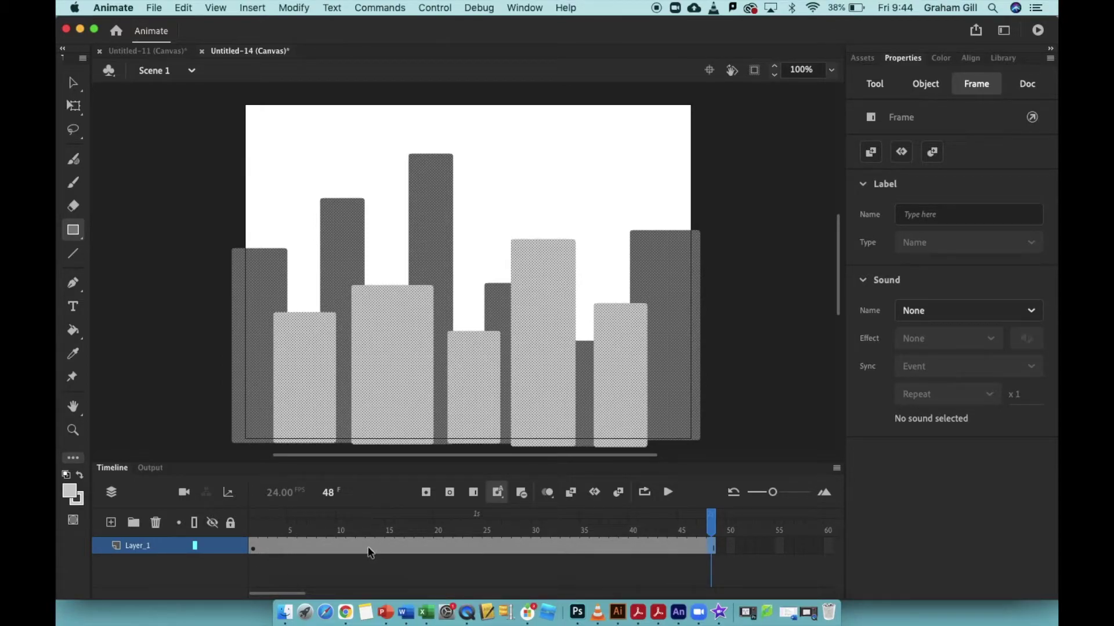
Step through frames 1–11, then play the city background twice to preview it.
click(253, 551)
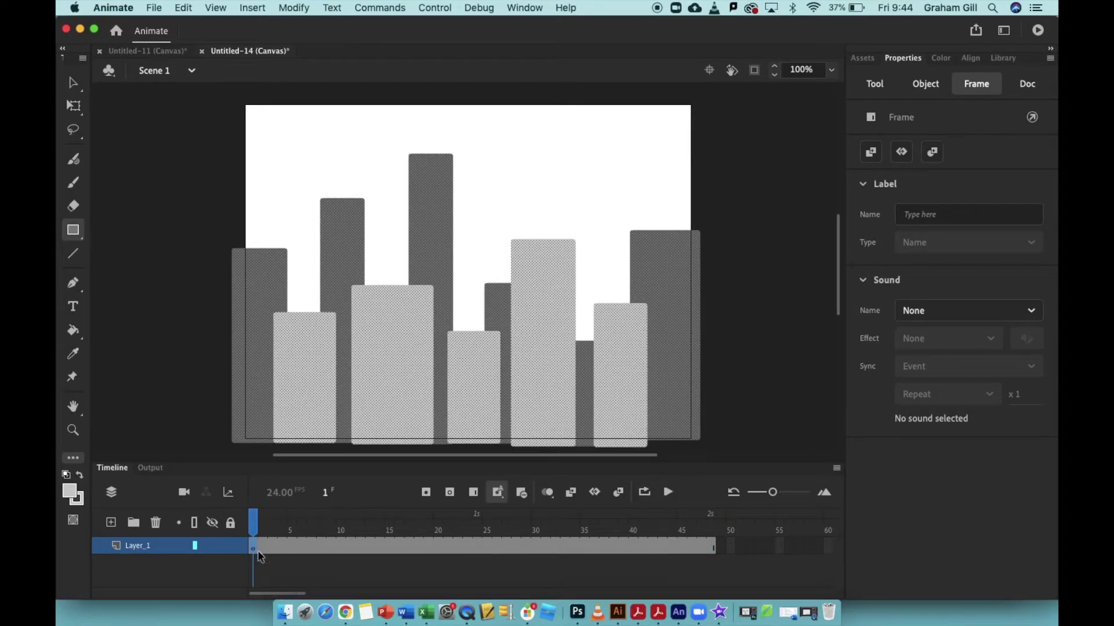
click(263, 554)
click(274, 552)
click(283, 553)
click(293, 552)
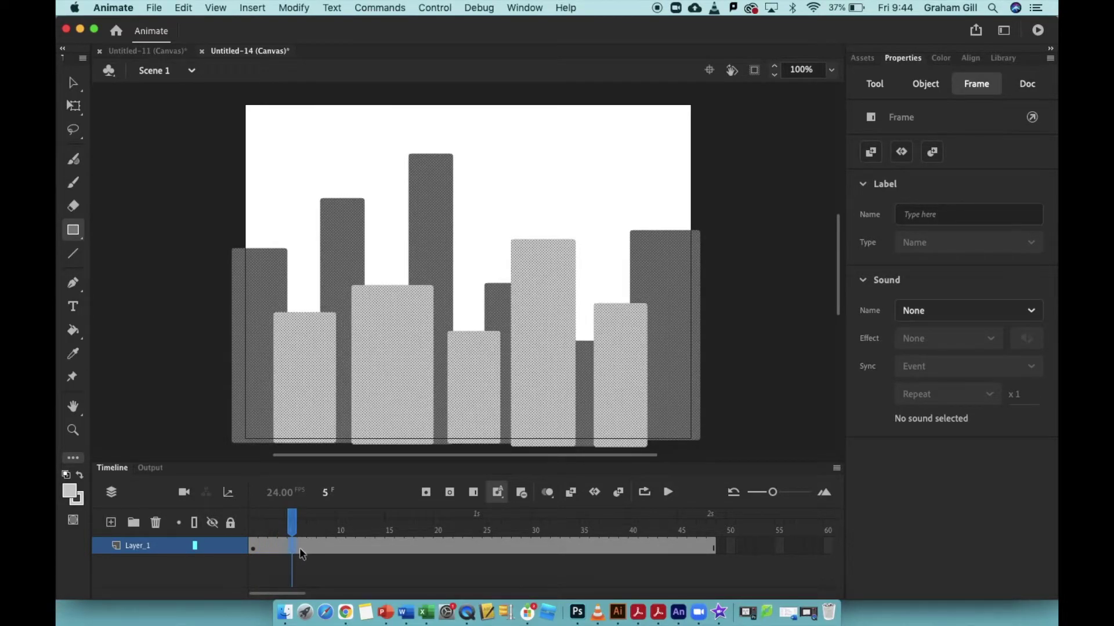
click(302, 553)
click(311, 552)
click(322, 551)
click(331, 552)
click(341, 552)
click(350, 552)
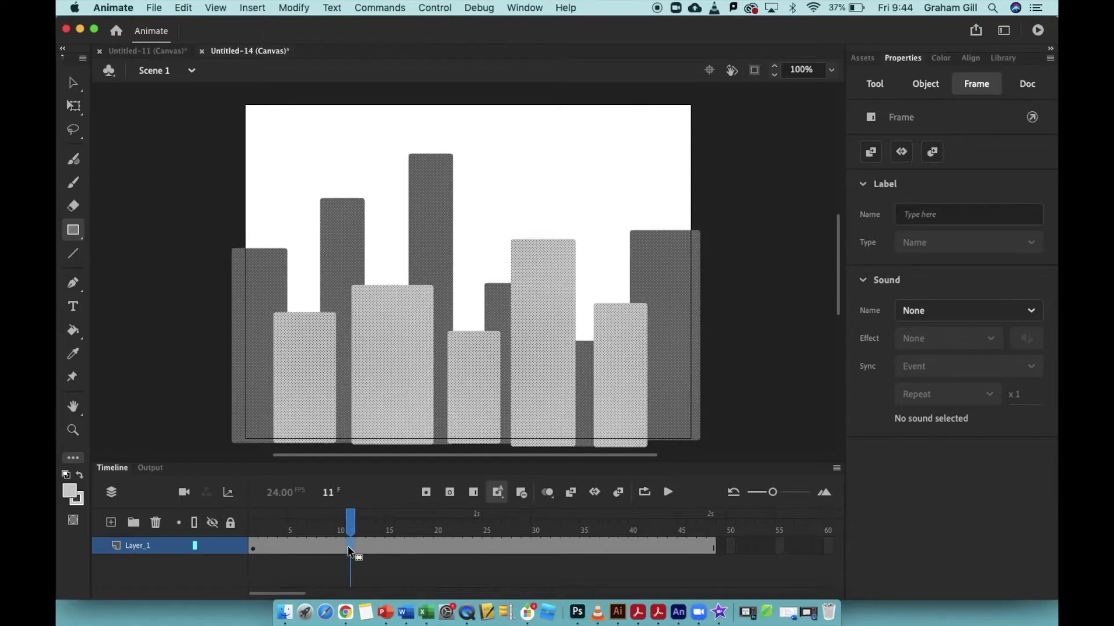
click(668, 493)
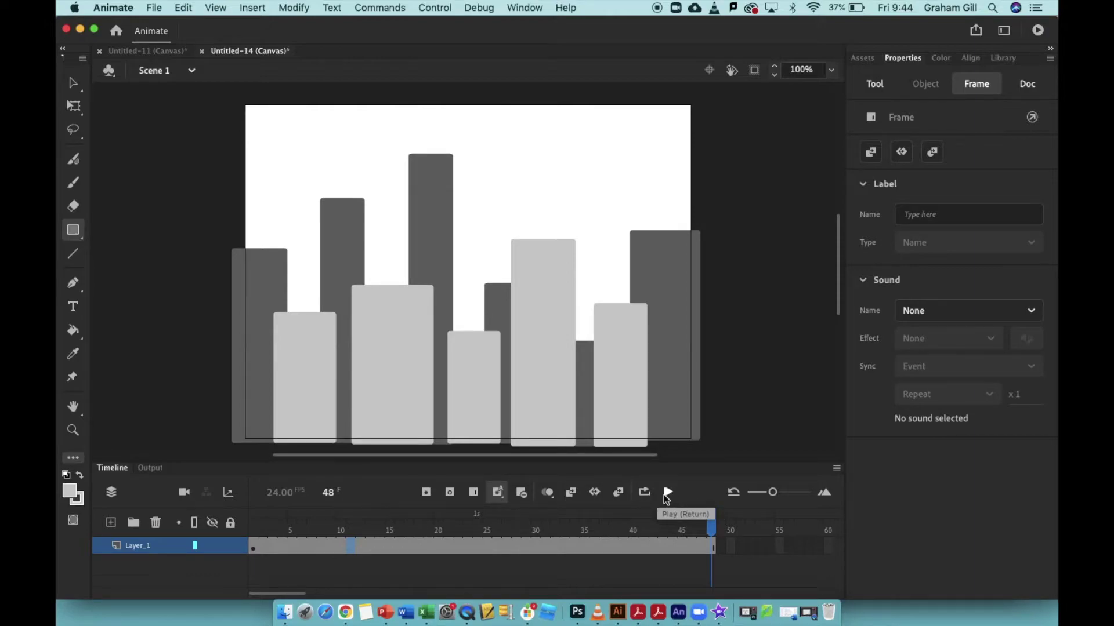
click(668, 493)
Add Layer_2 above the skyline and select its frame 1.
click(111, 524)
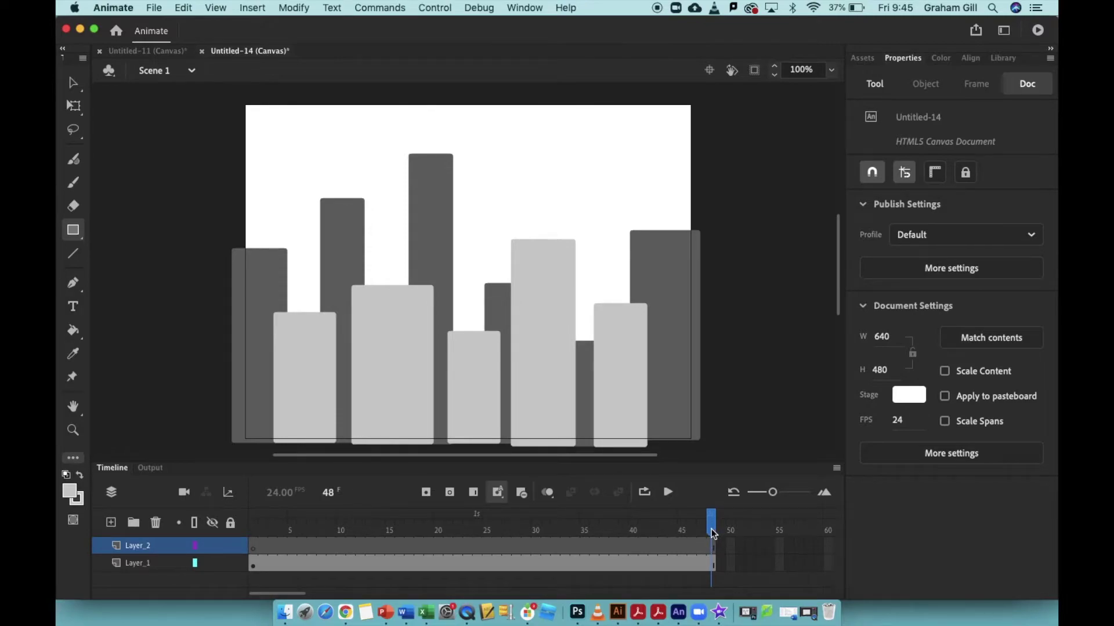
click(253, 548)
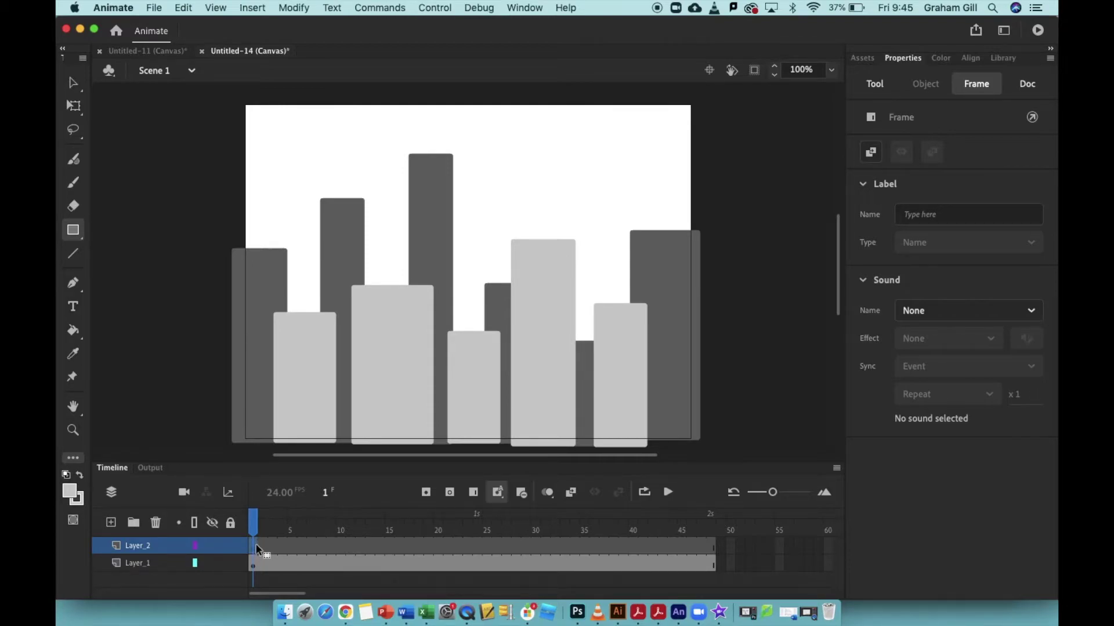
click(77, 233)
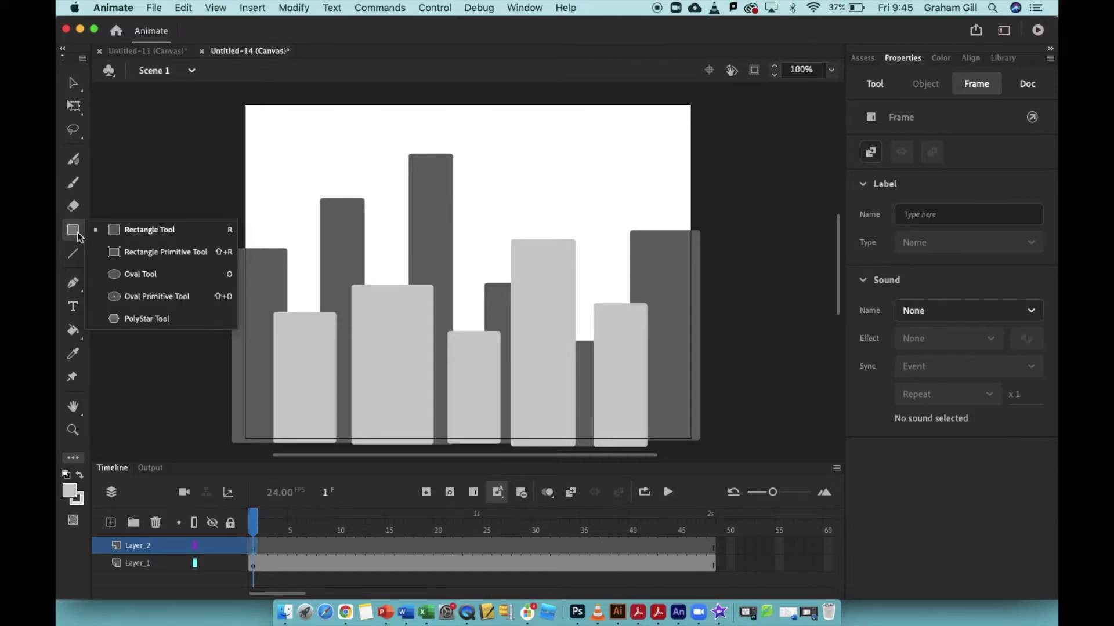
Draw the stick man's head as a navy #000033 circle with no outline.
click(138, 280)
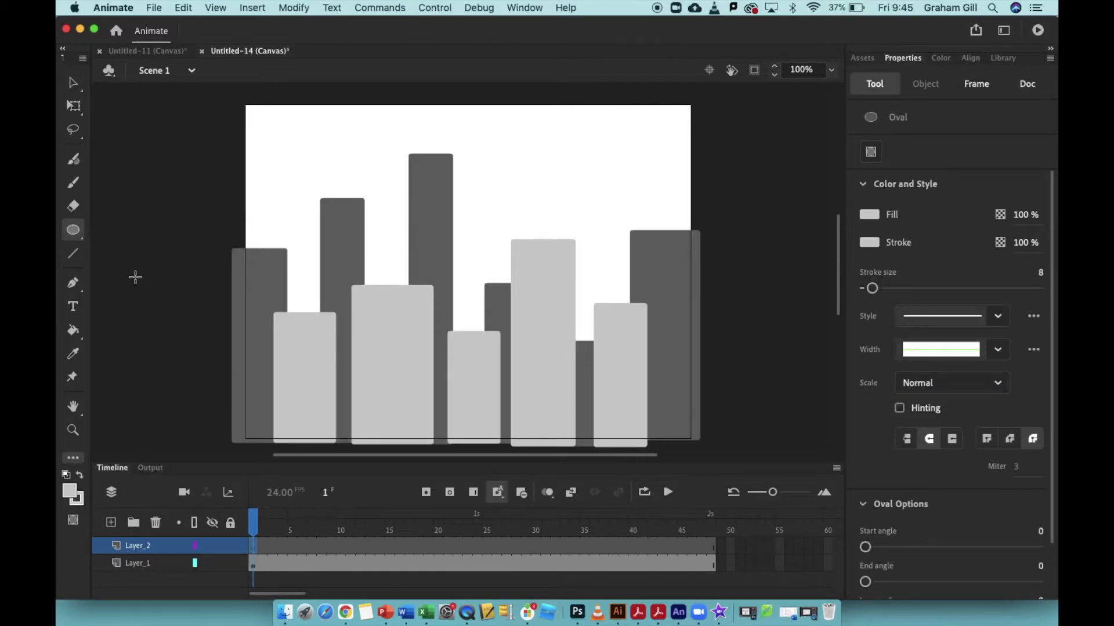
click(870, 216)
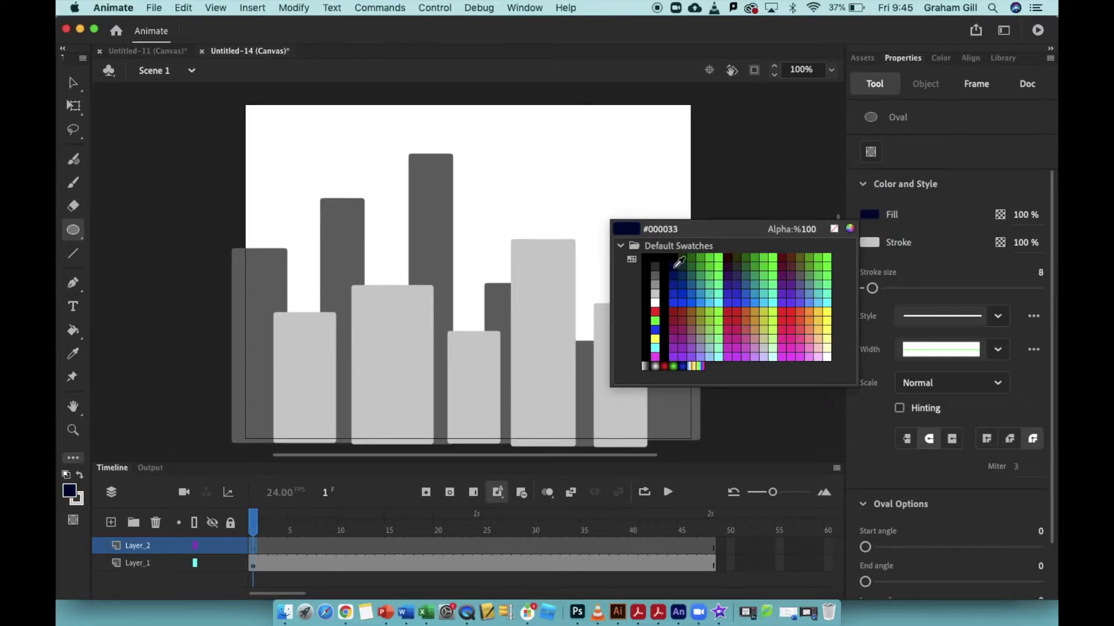
click(678, 263)
click(870, 242)
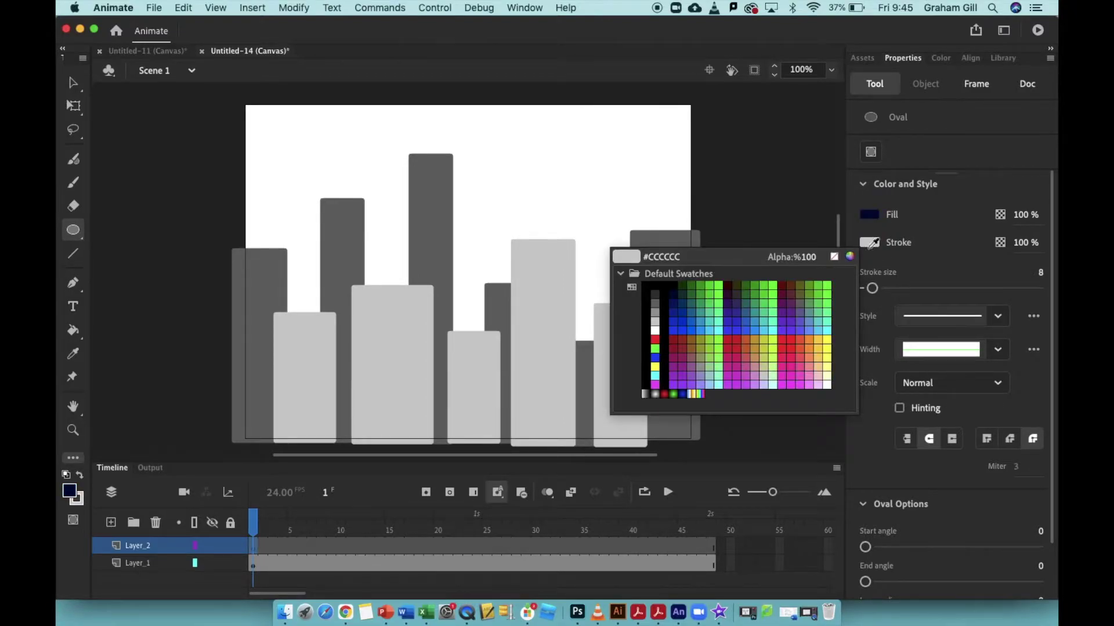
click(834, 257)
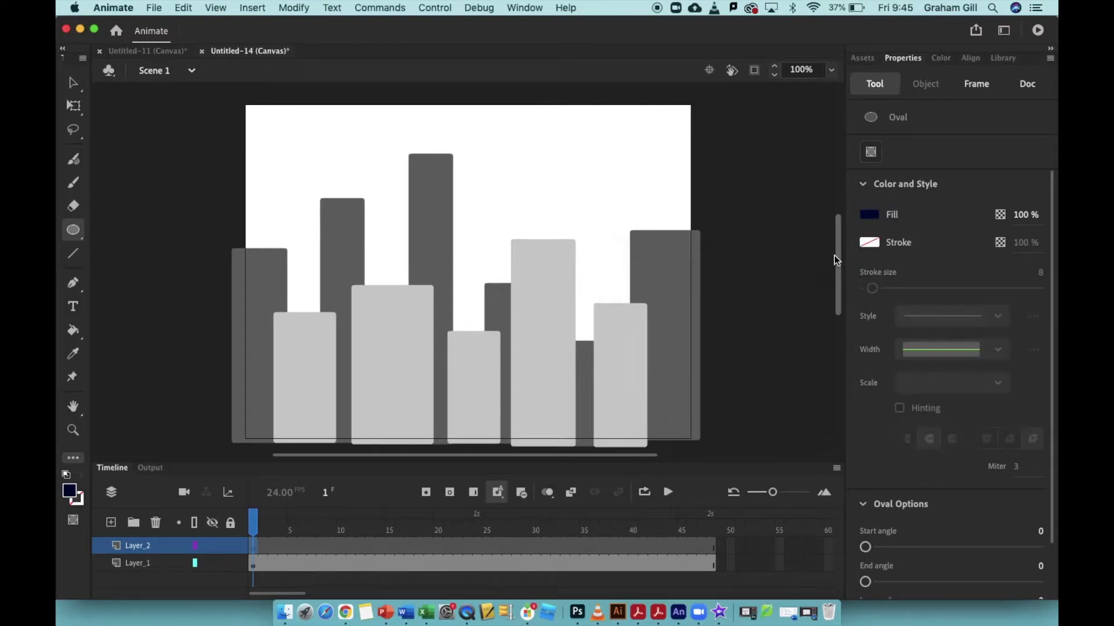
click(869, 243)
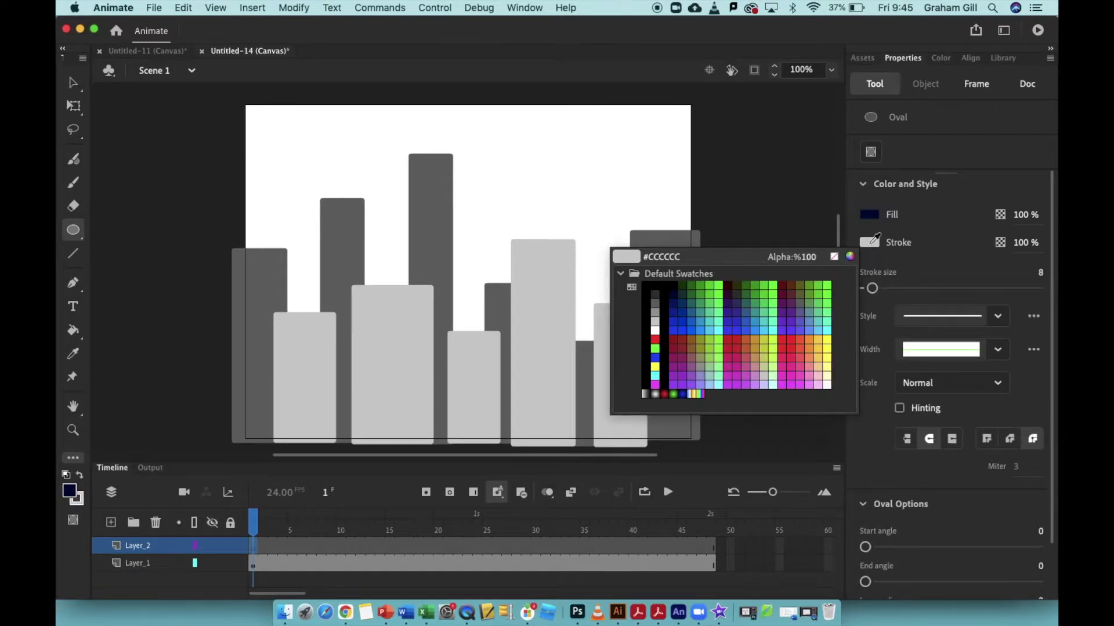
click(834, 259)
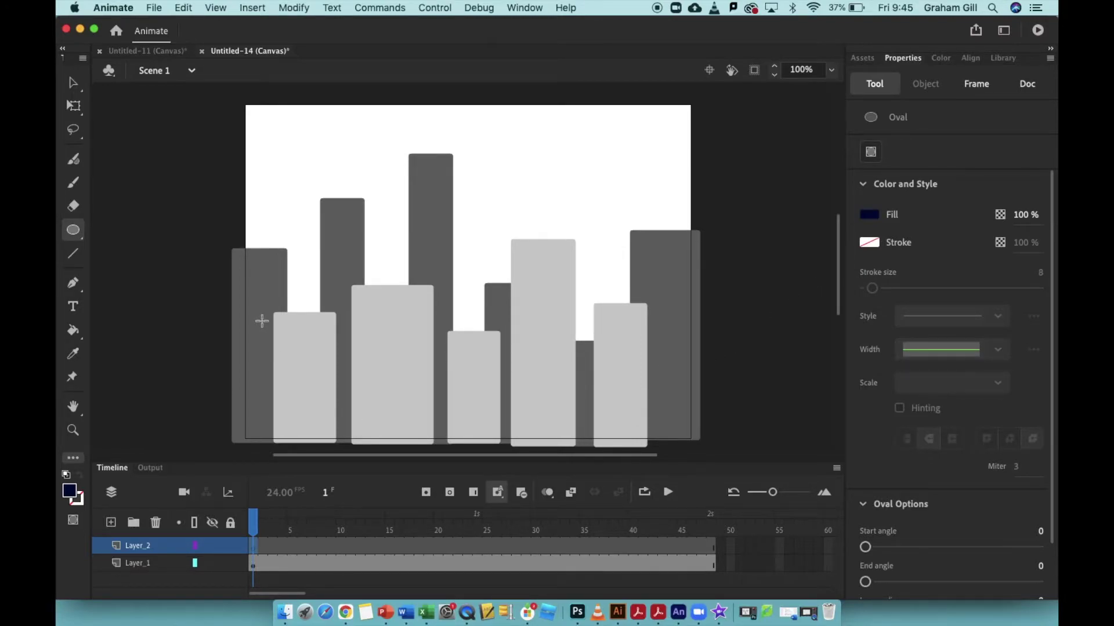
drag(261, 321, 299, 358)
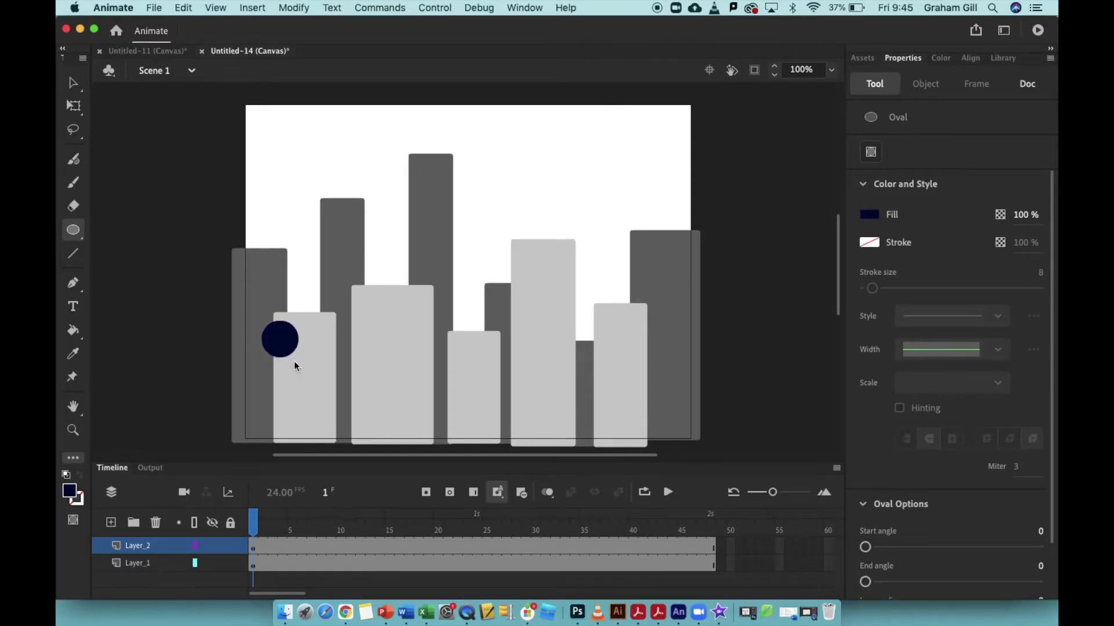
Set the Line tool to navy #000033 and draw the body below the head.
click(75, 255)
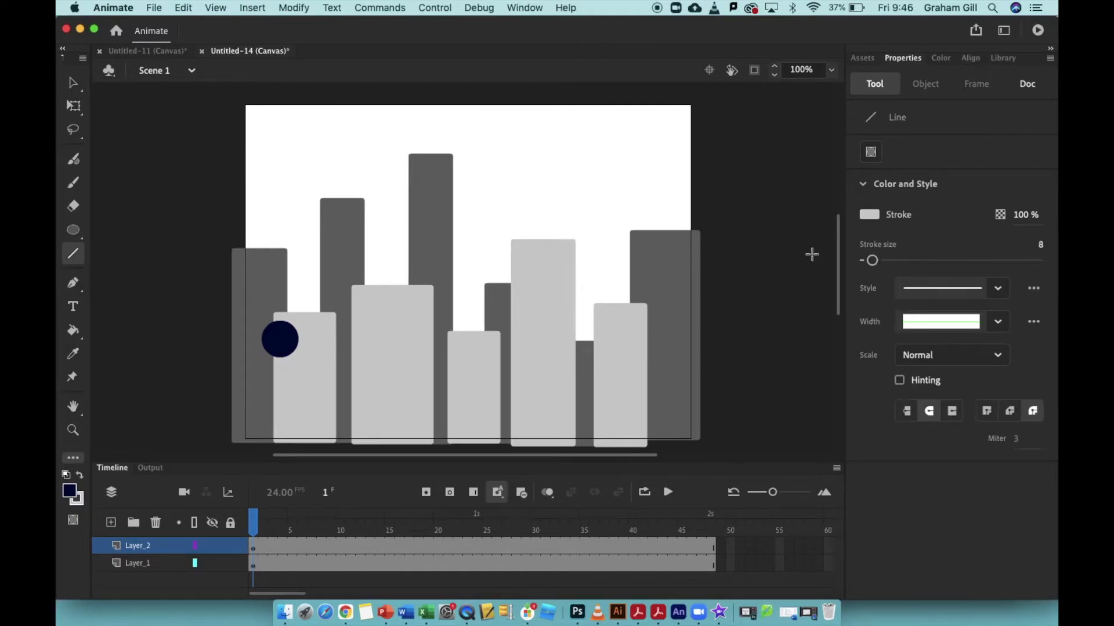
click(869, 215)
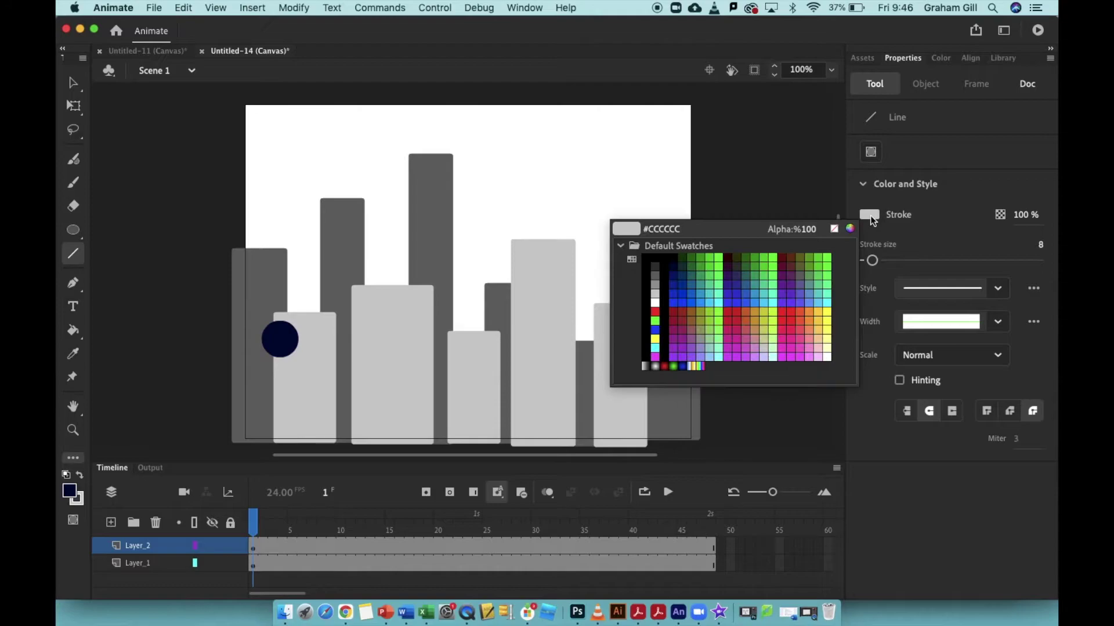
click(677, 263)
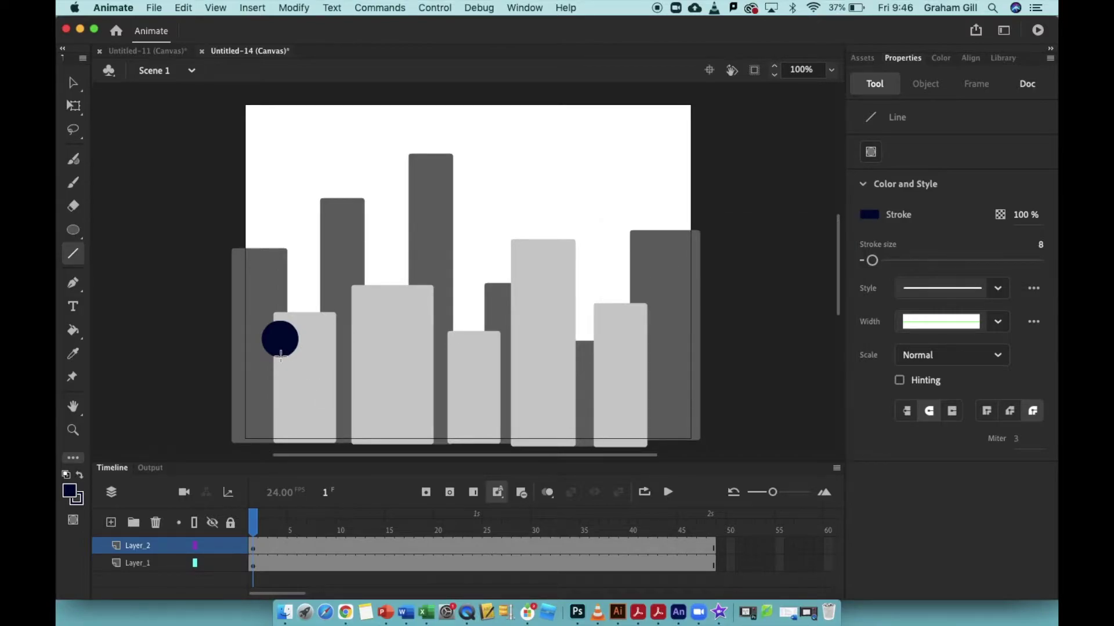
drag(279, 349, 291, 442)
Draw the stick man's legs and arm, undoing a stray line across the buildings.
mouse_move(279, 393)
mouse_down()
mouse_move(259, 443)
mouse_move(262, 429)
mouse_move(511, 263)
mouse_up()
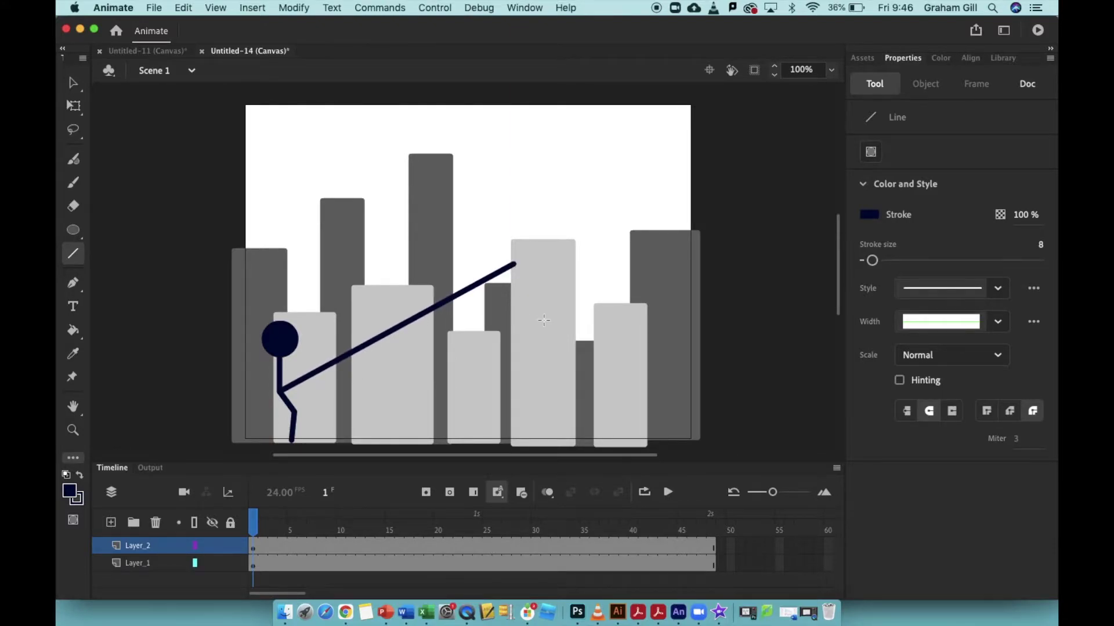
key(super+z)
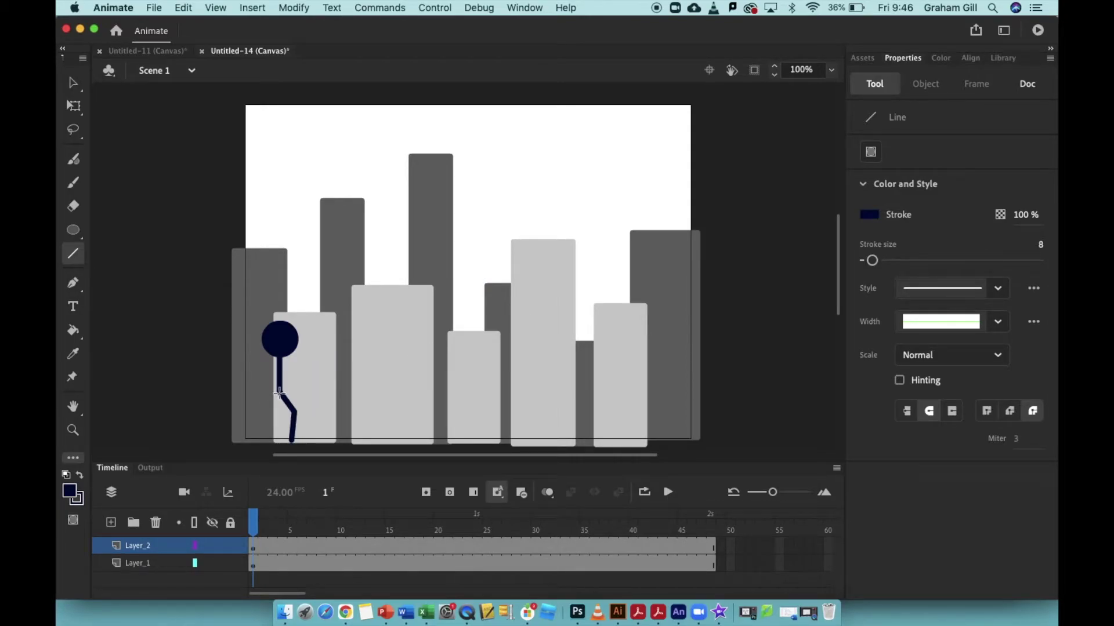
click(190, 8)
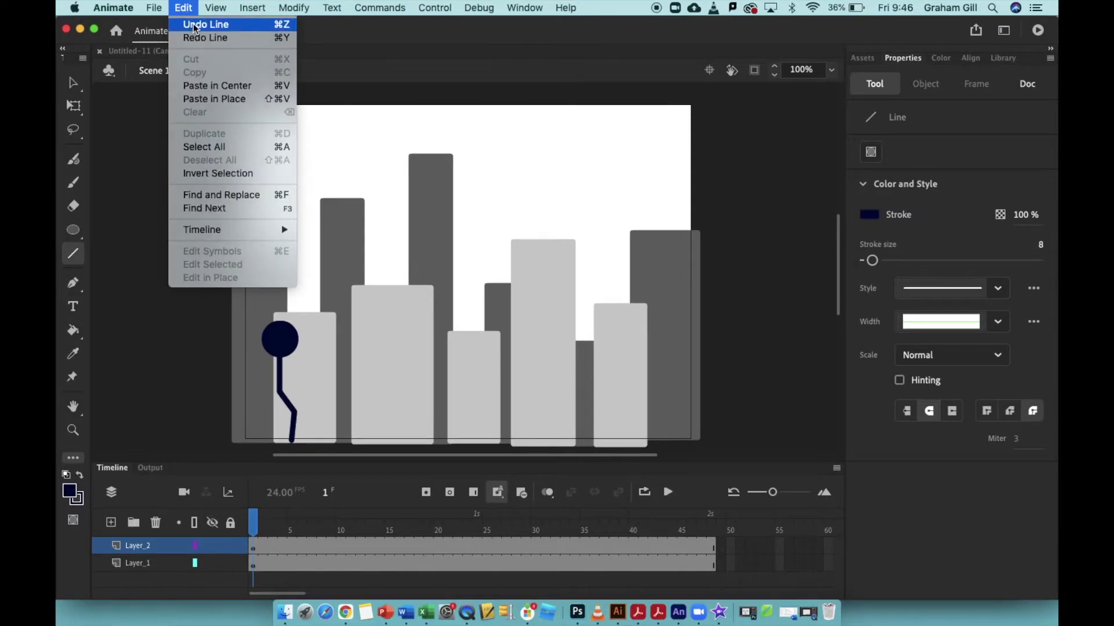
click(278, 395)
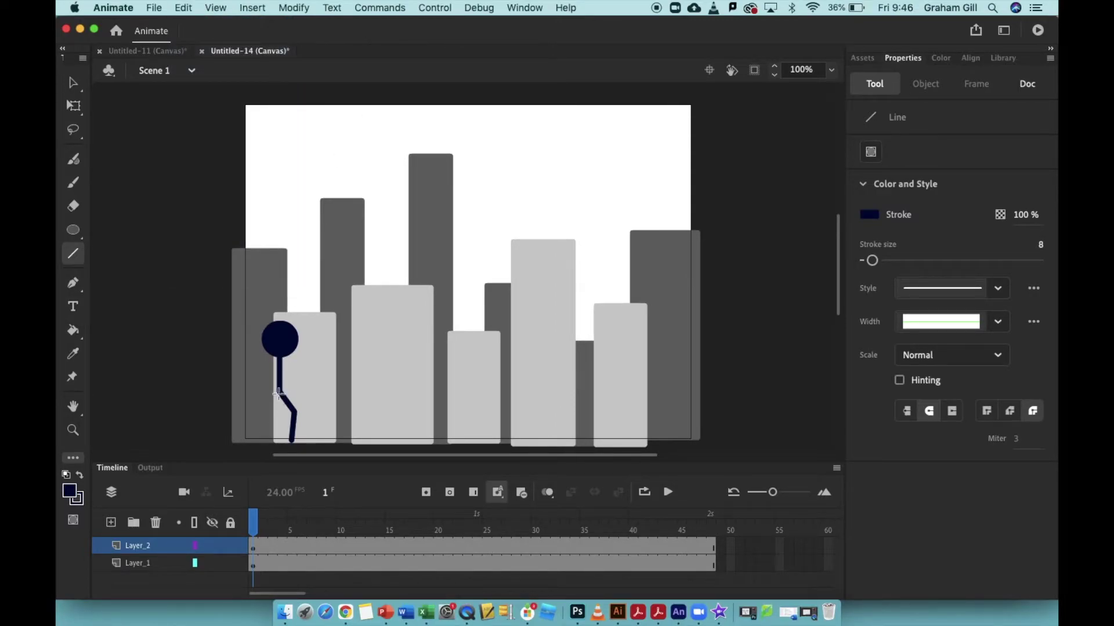
drag(278, 394, 266, 441)
mouse_move(286, 372)
mouse_down()
mouse_move(292, 385)
mouse_move(307, 376)
mouse_up()
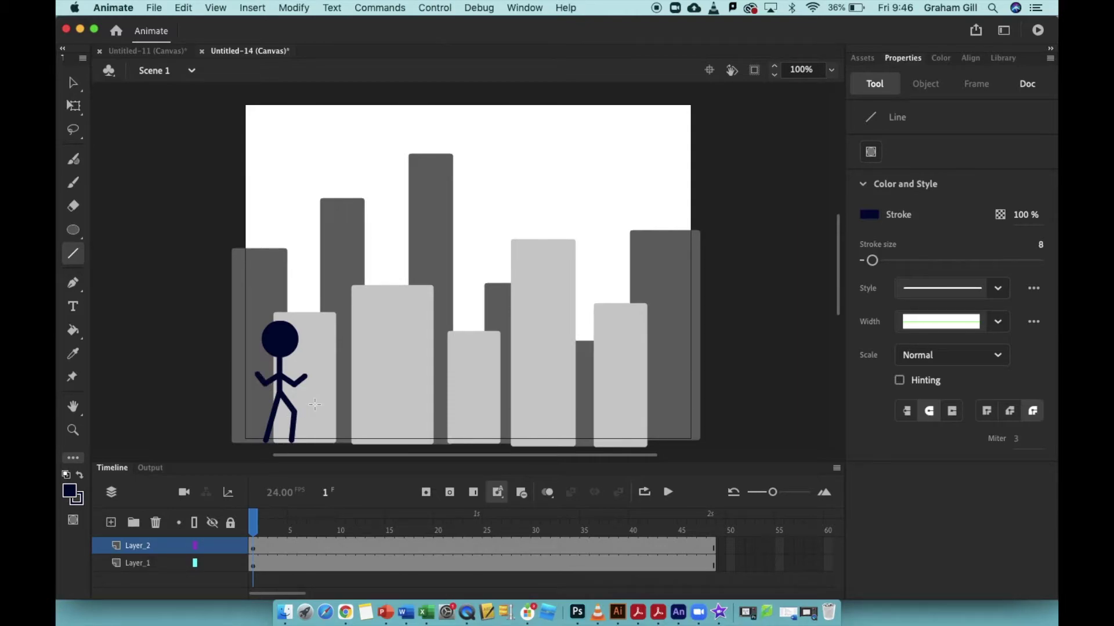
click(252, 548)
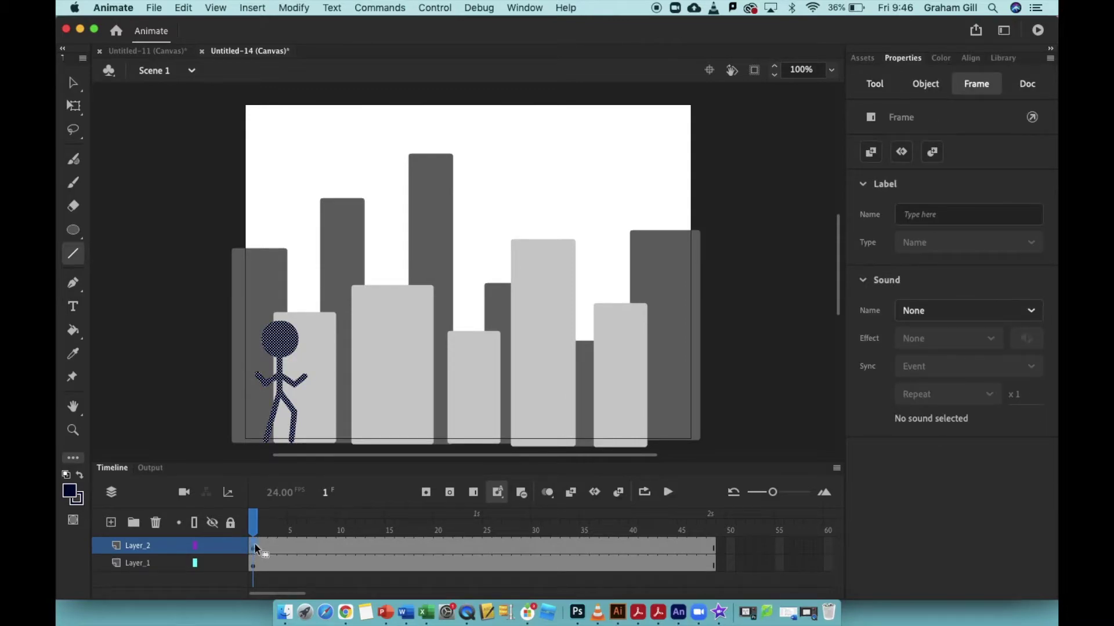
Scrub the stick man's timeline to frame 48 and back to the start.
drag(261, 548, 713, 550)
right_click(712, 548)
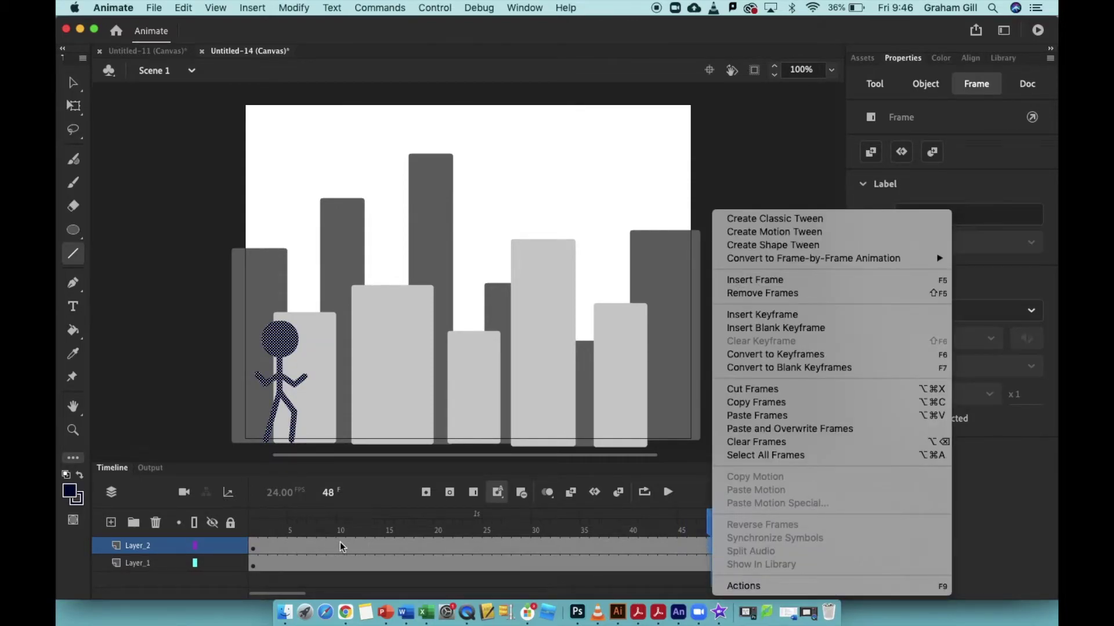
click(253, 548)
click(254, 548)
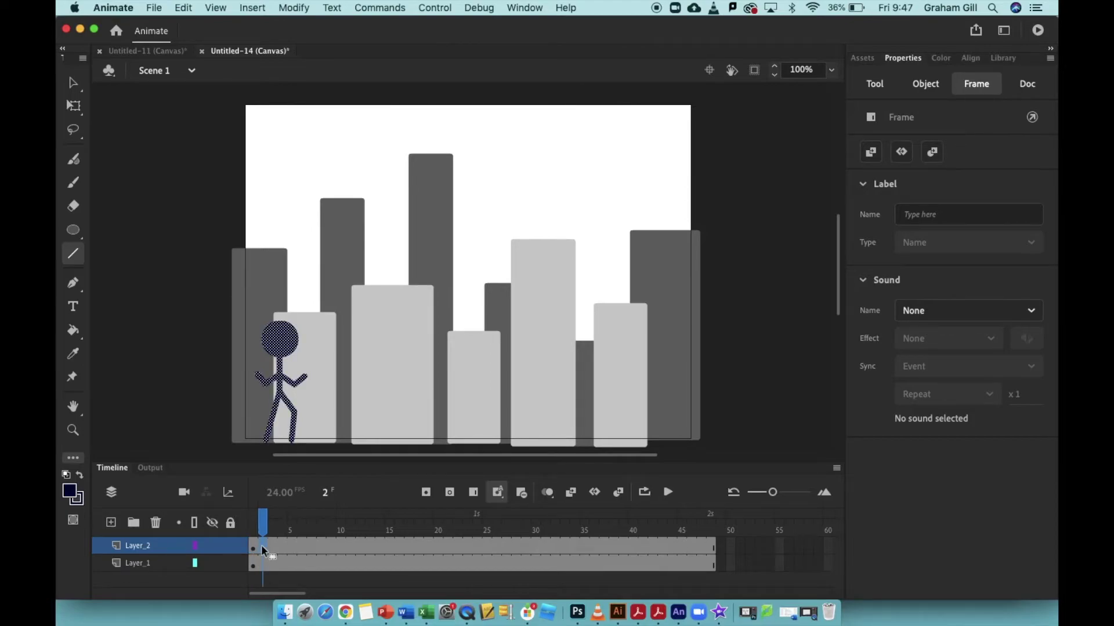
Nudge the stick man slightly further right in frames 2 and 3.
click(74, 85)
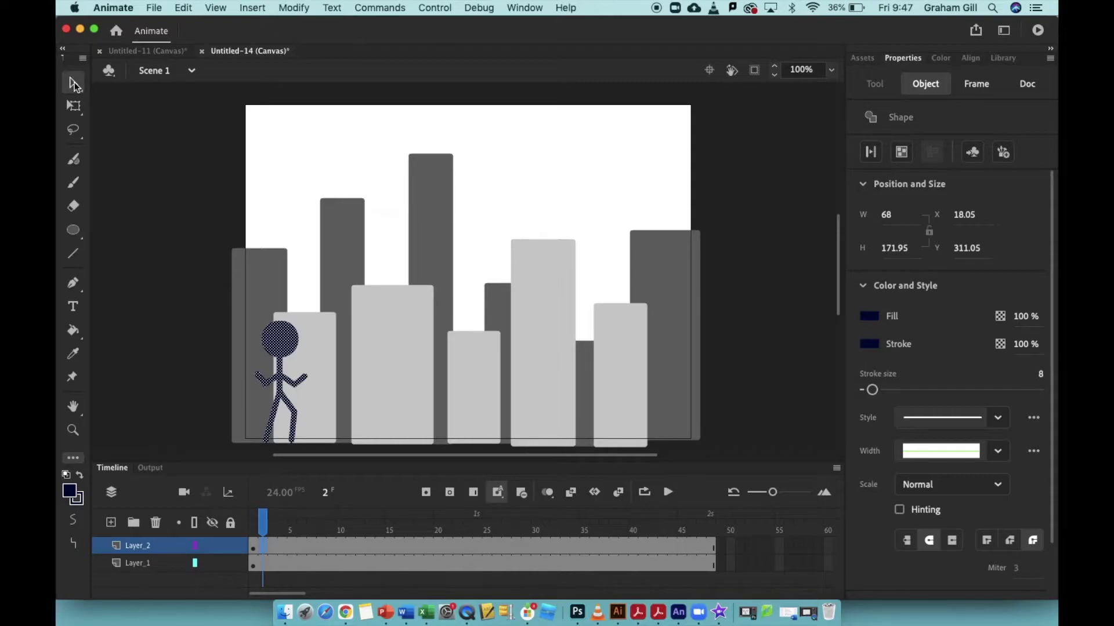
drag(282, 344, 298, 344)
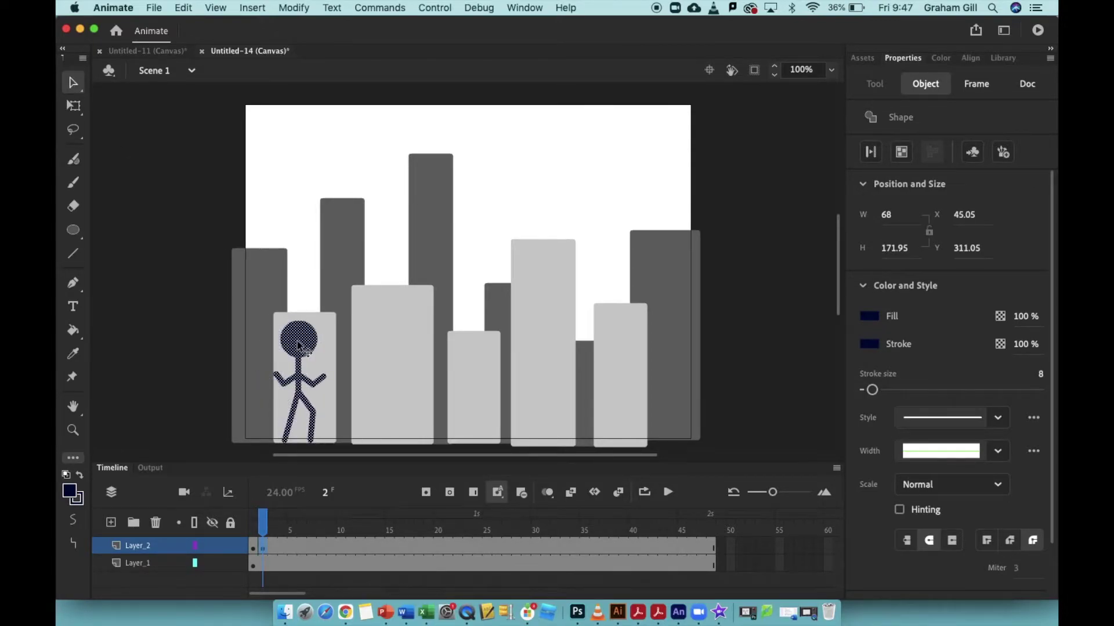
click(272, 548)
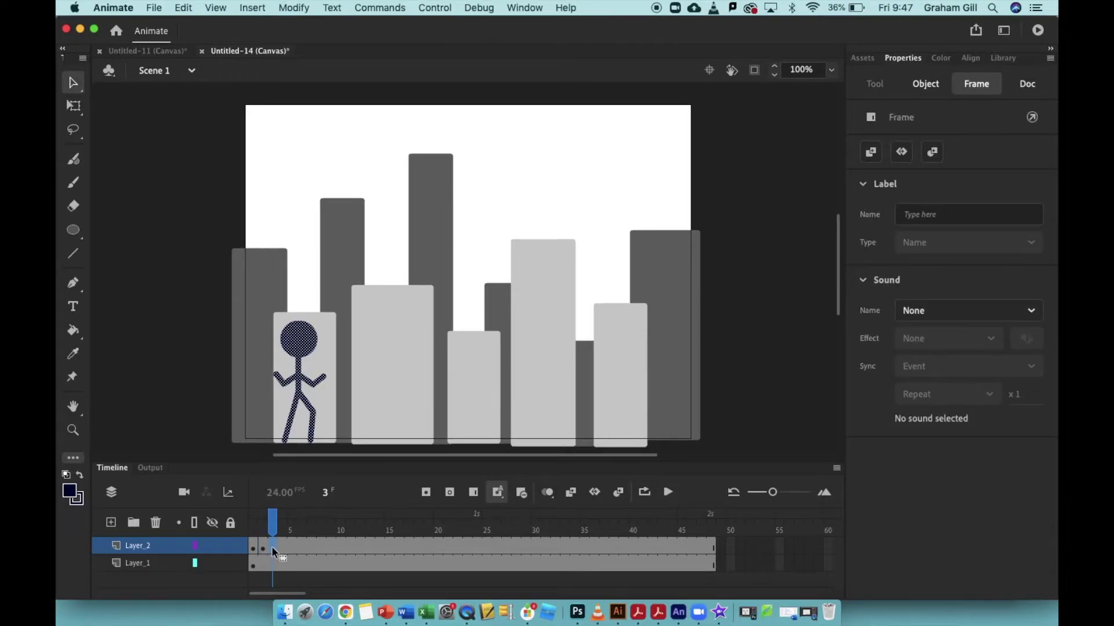
drag(301, 348, 320, 348)
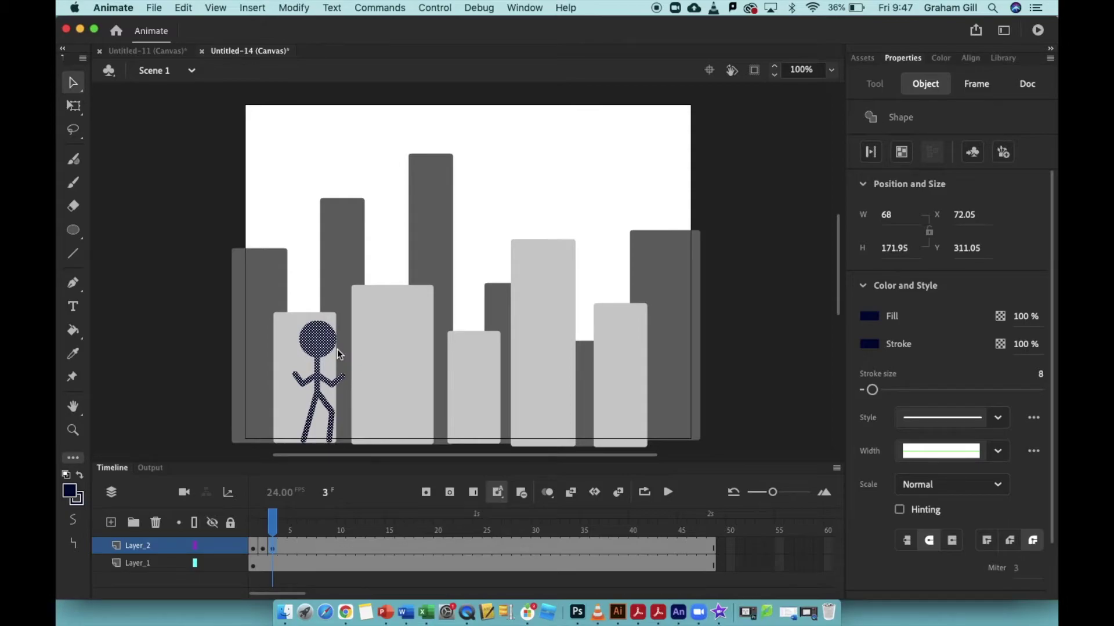
click(549, 493)
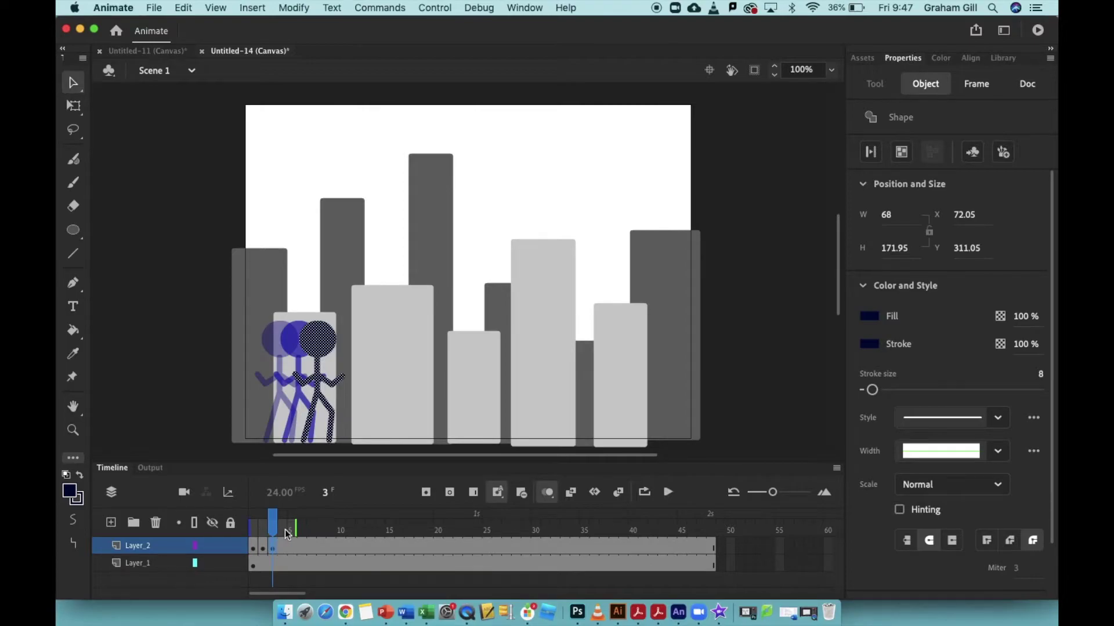
Set onion skinning to All frames and shift the figure right at frame 4.
click(550, 494)
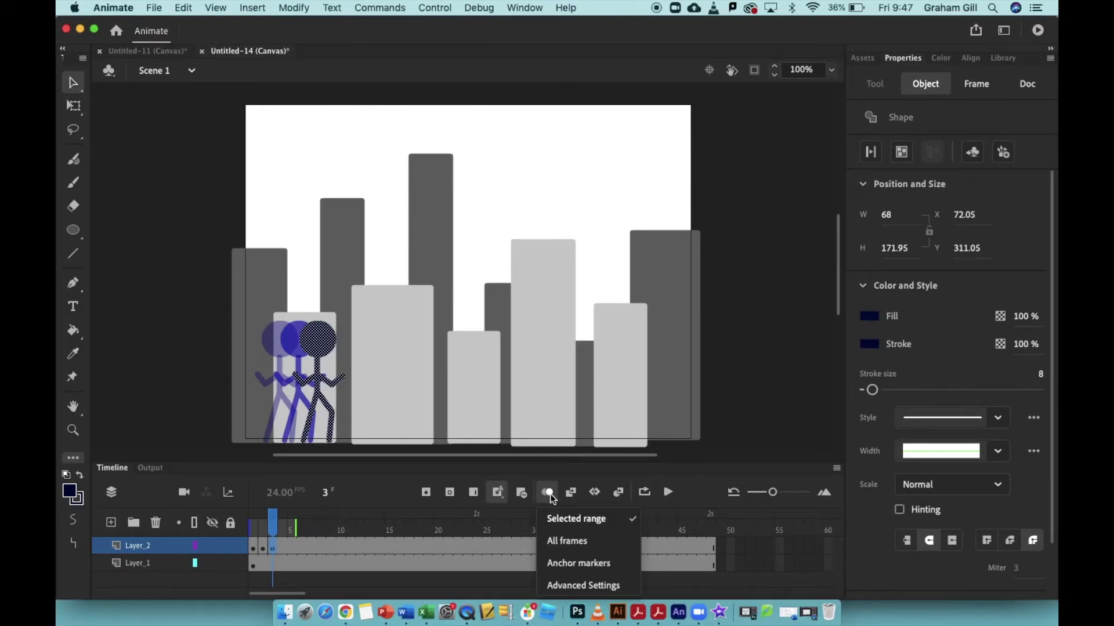
click(566, 541)
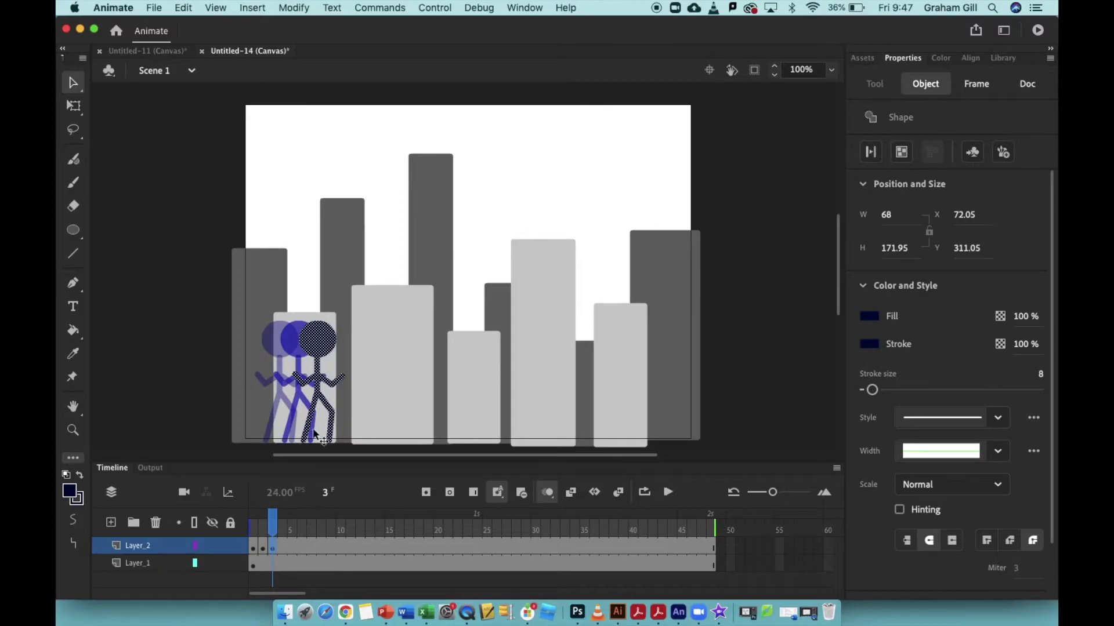
click(282, 550)
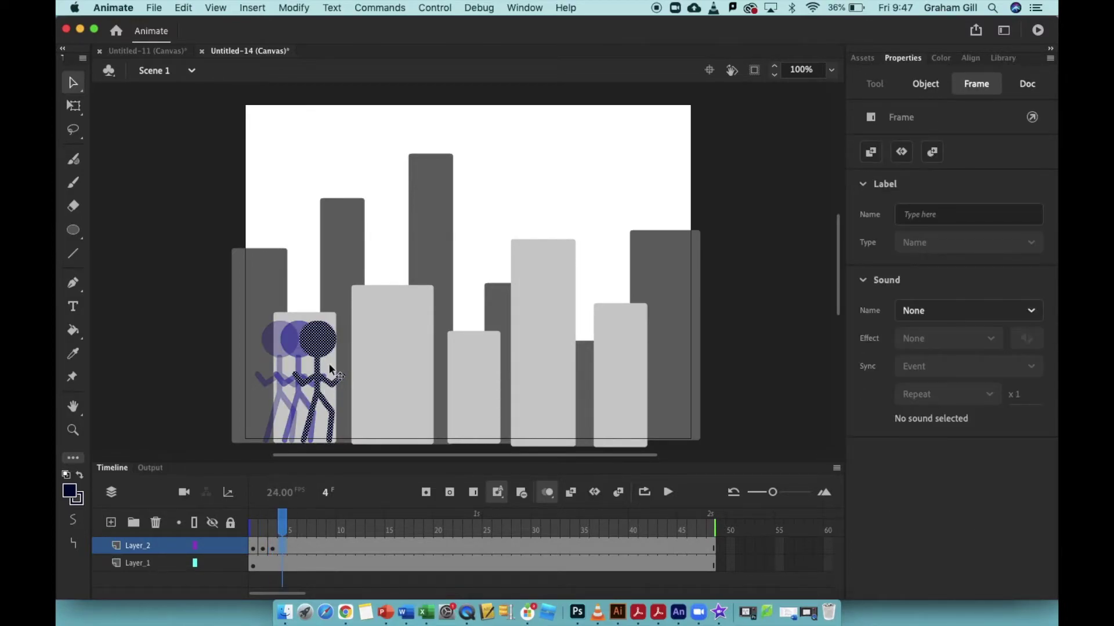
drag(326, 347, 341, 348)
Add keyframes for frames 5–9, stepping the figure over the building, and play the walk.
key(F6)
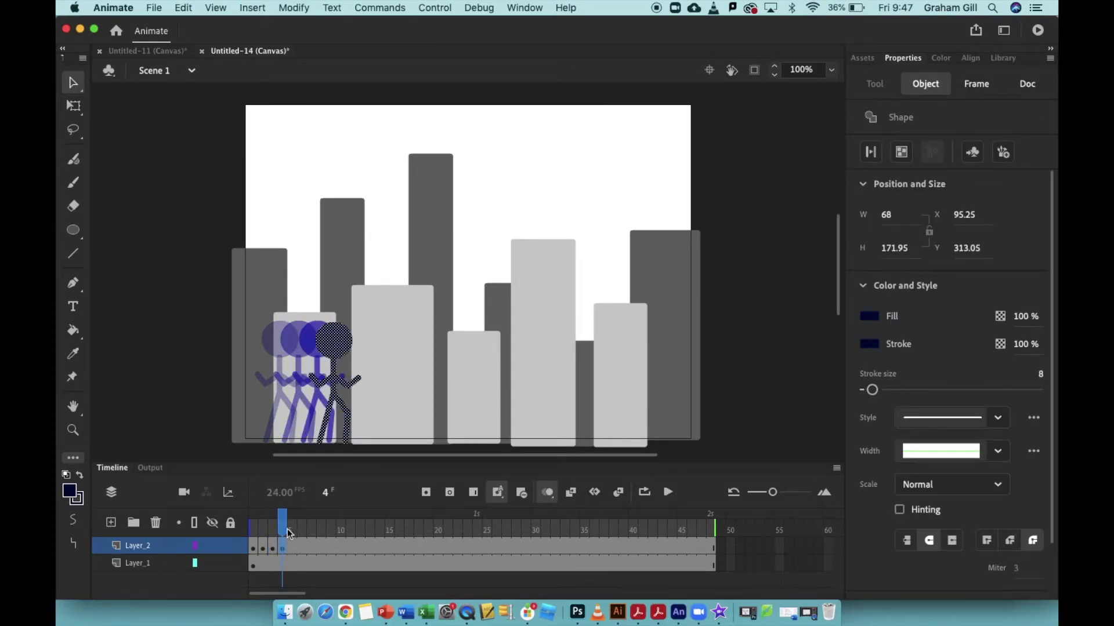
click(342, 353)
drag(341, 351, 362, 350)
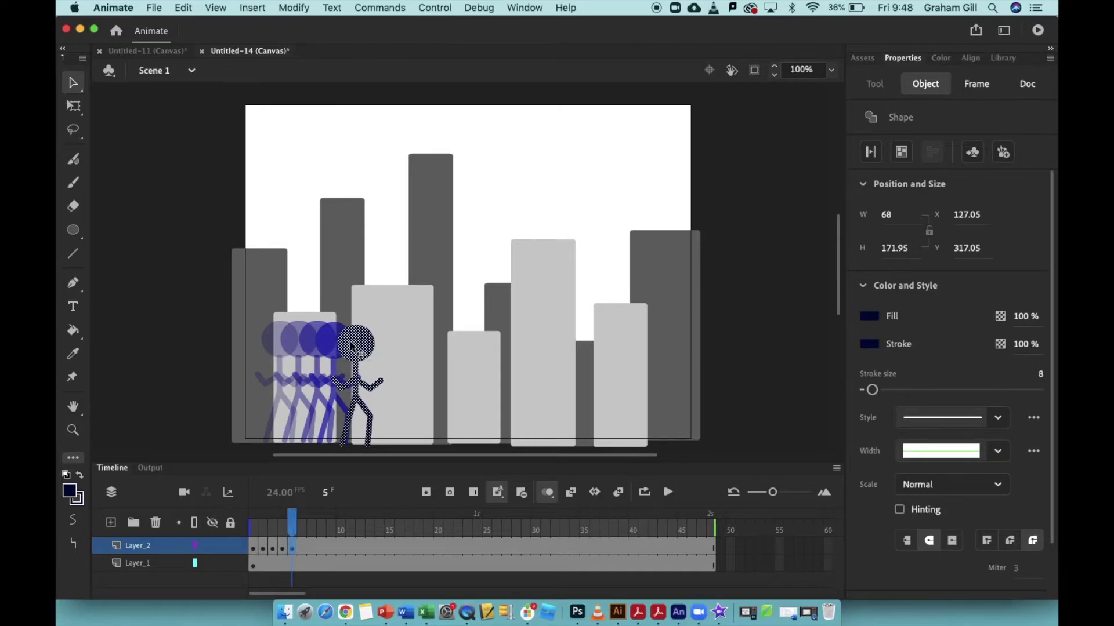
key(F6)
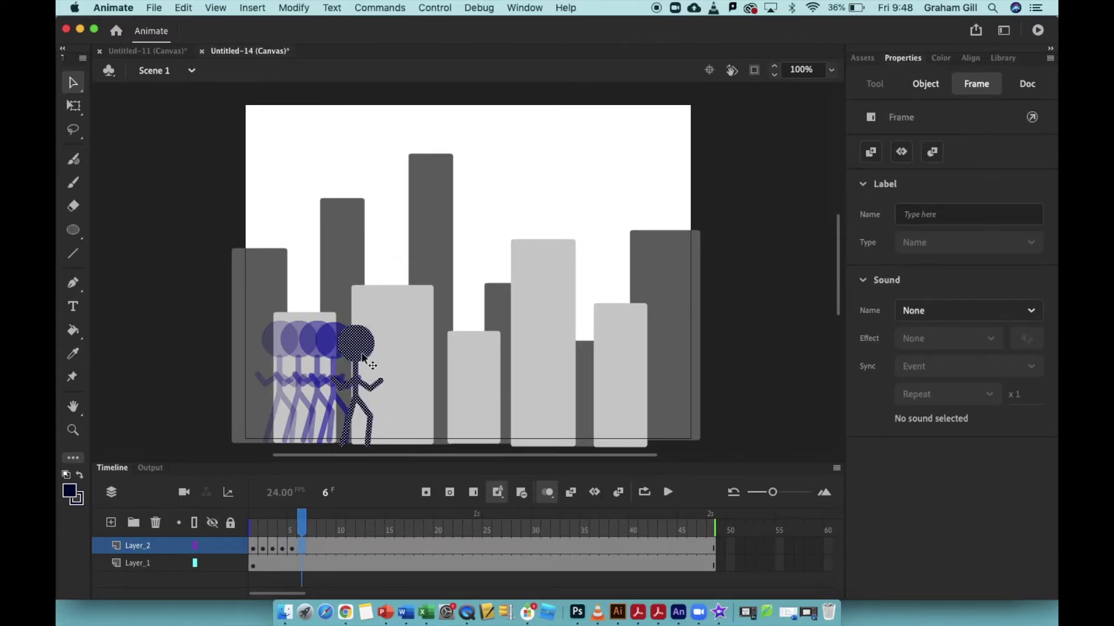
drag(365, 358, 406, 331)
key(F6)
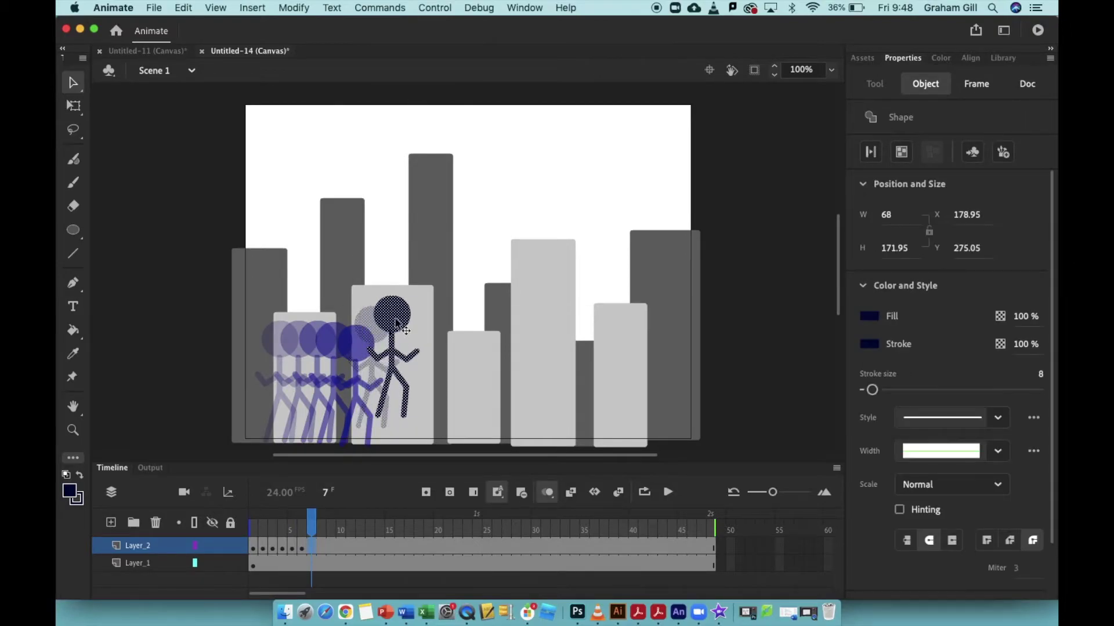
key(F6)
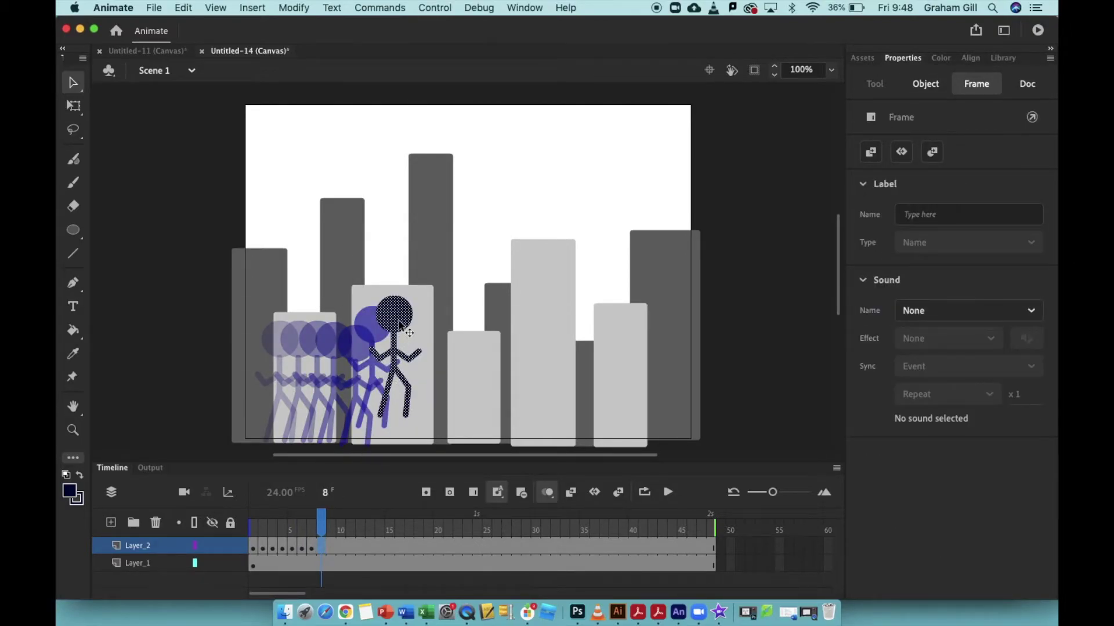
drag(400, 326, 432, 343)
key(F6)
key(F6)
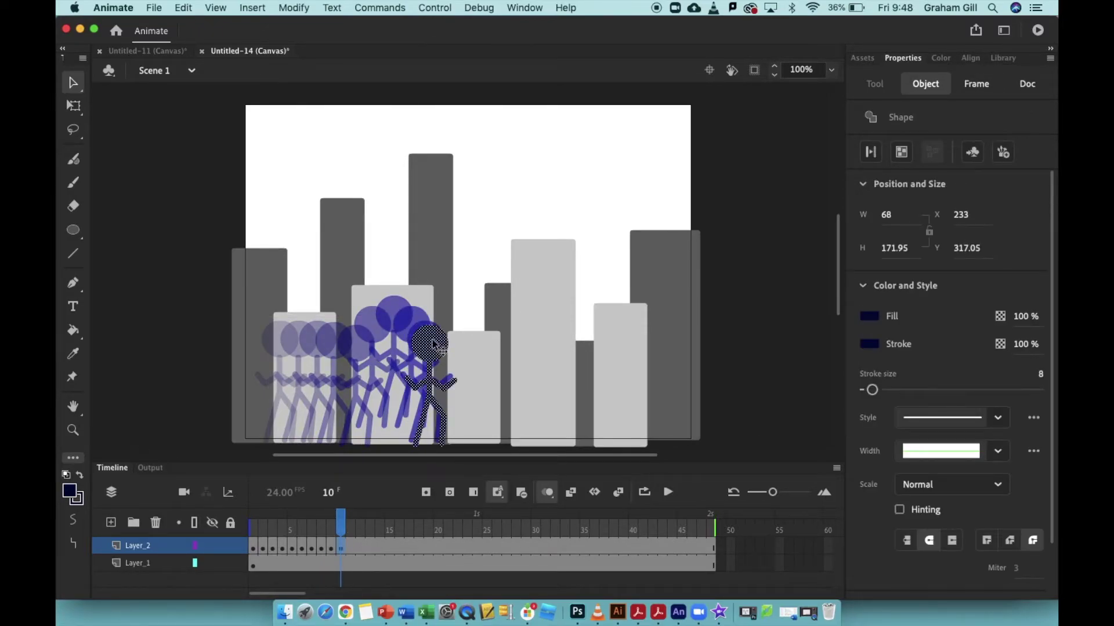
click(668, 493)
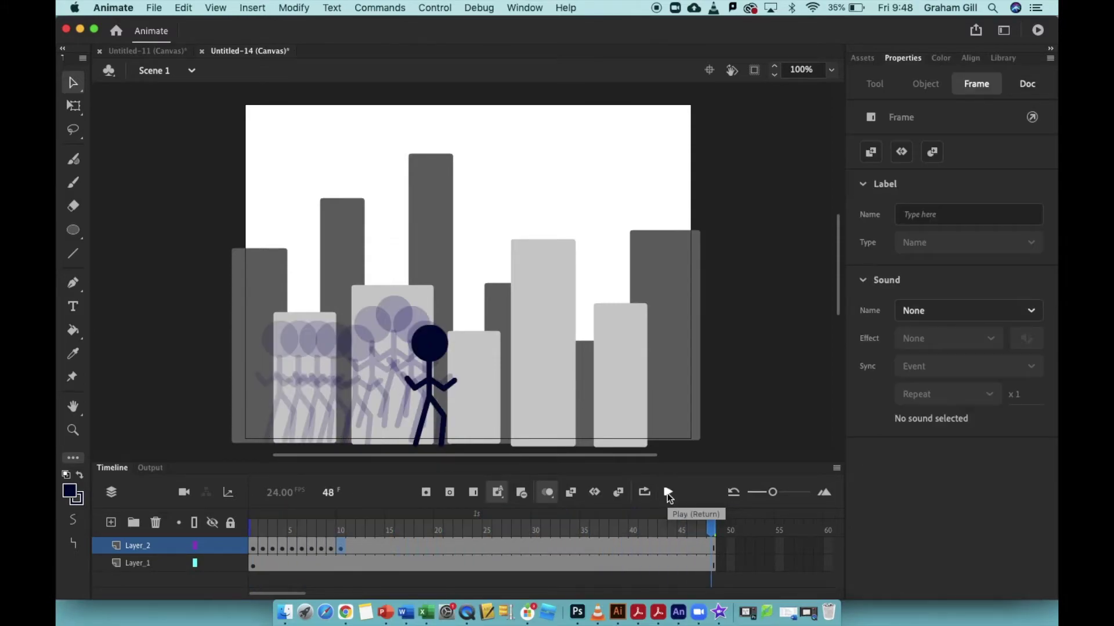
Replay the animation, then at frame 48 move the stick figure to the stage's right edge.
click(667, 493)
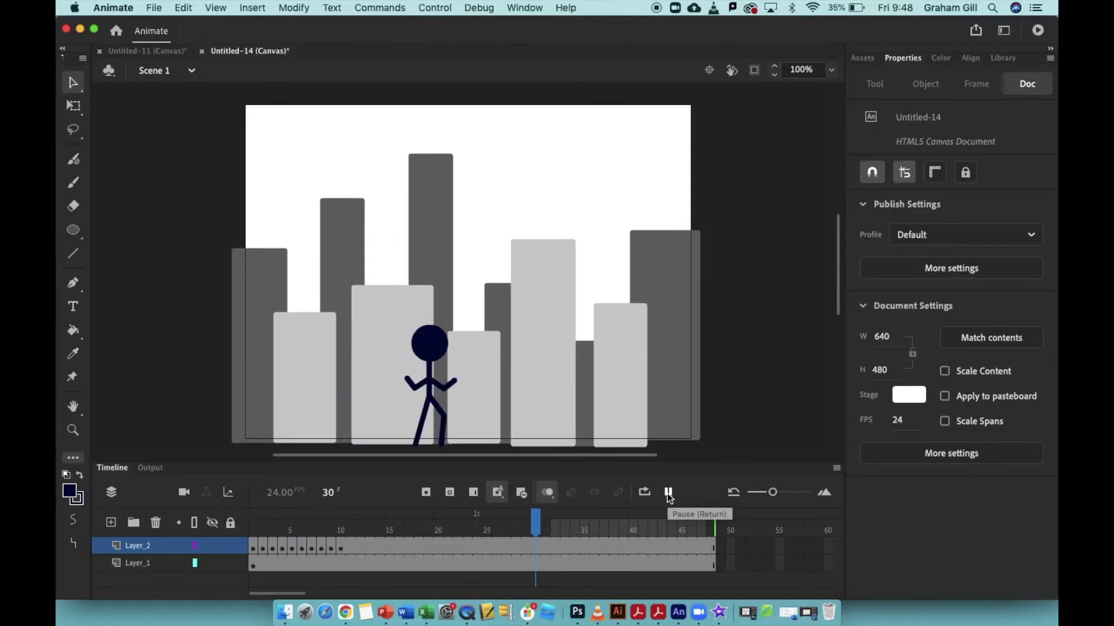
click(668, 493)
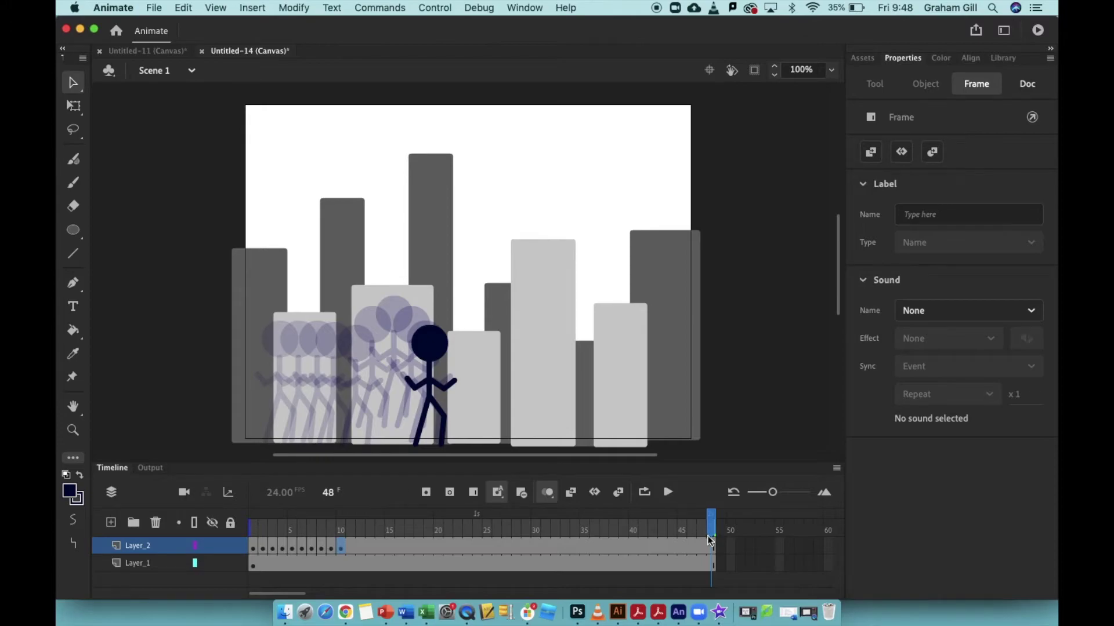
click(712, 549)
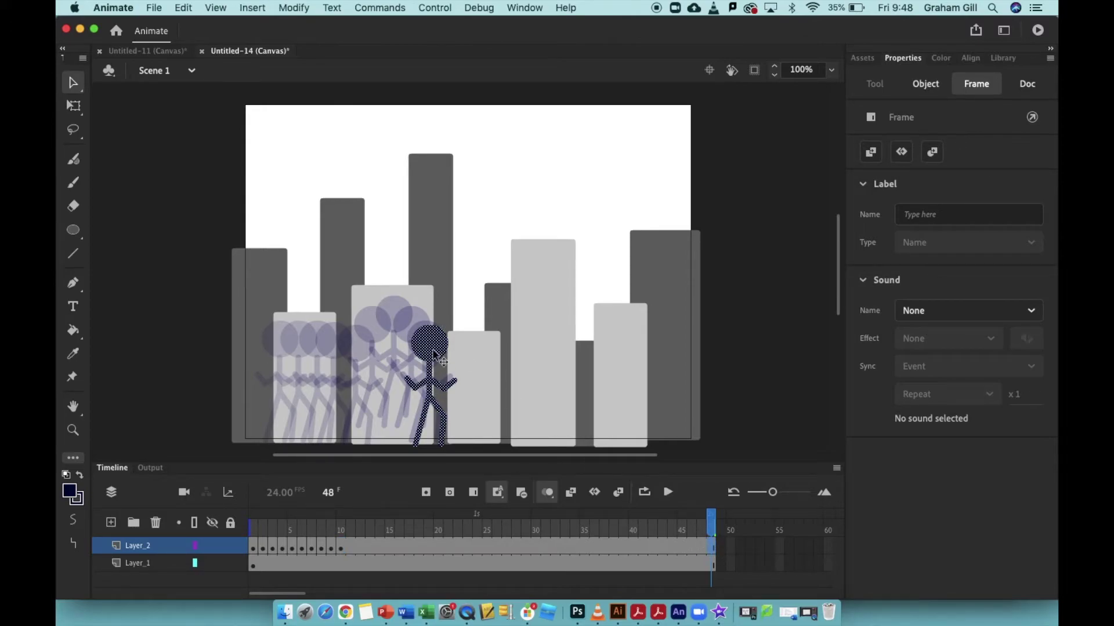
drag(433, 355, 677, 342)
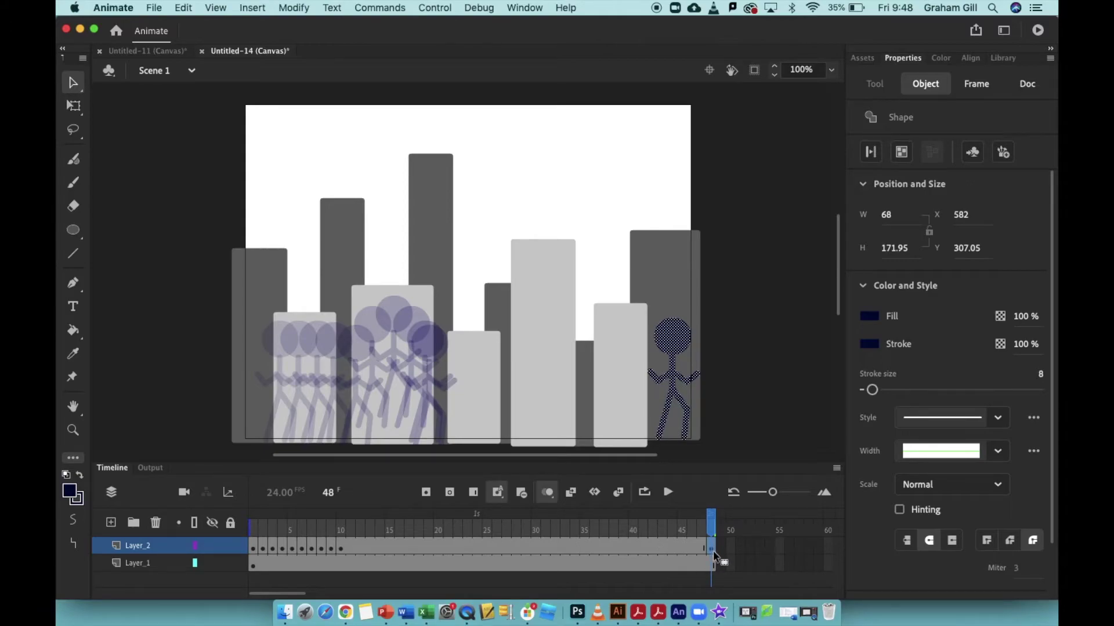
Scrub frames 10, 26, 48 and 29 to check the walk poses, ending on frame 28.
click(339, 548)
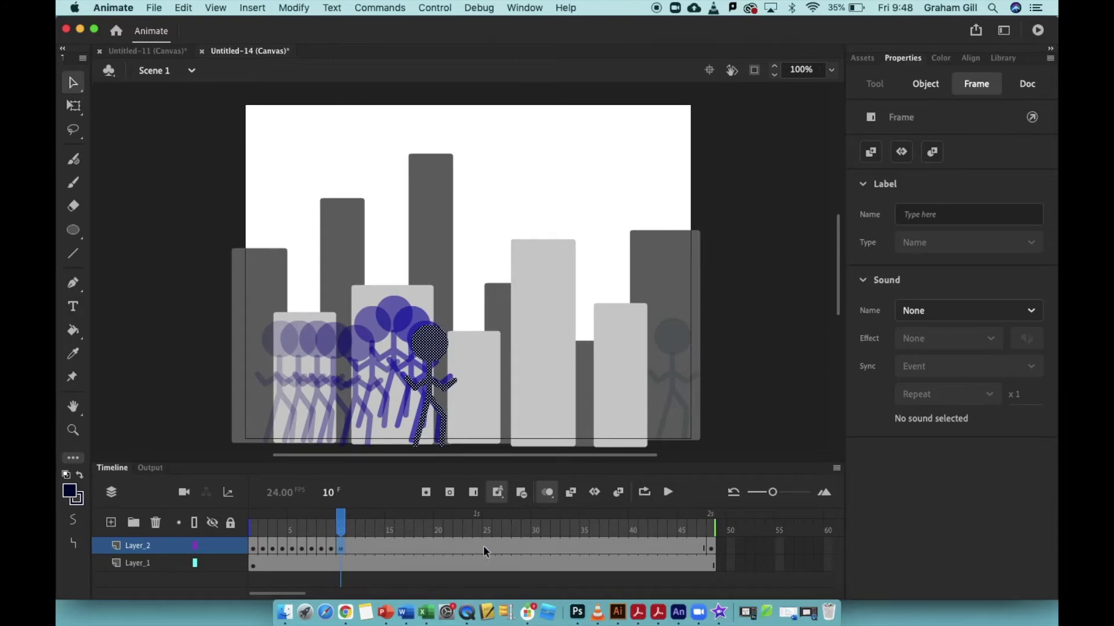
click(500, 548)
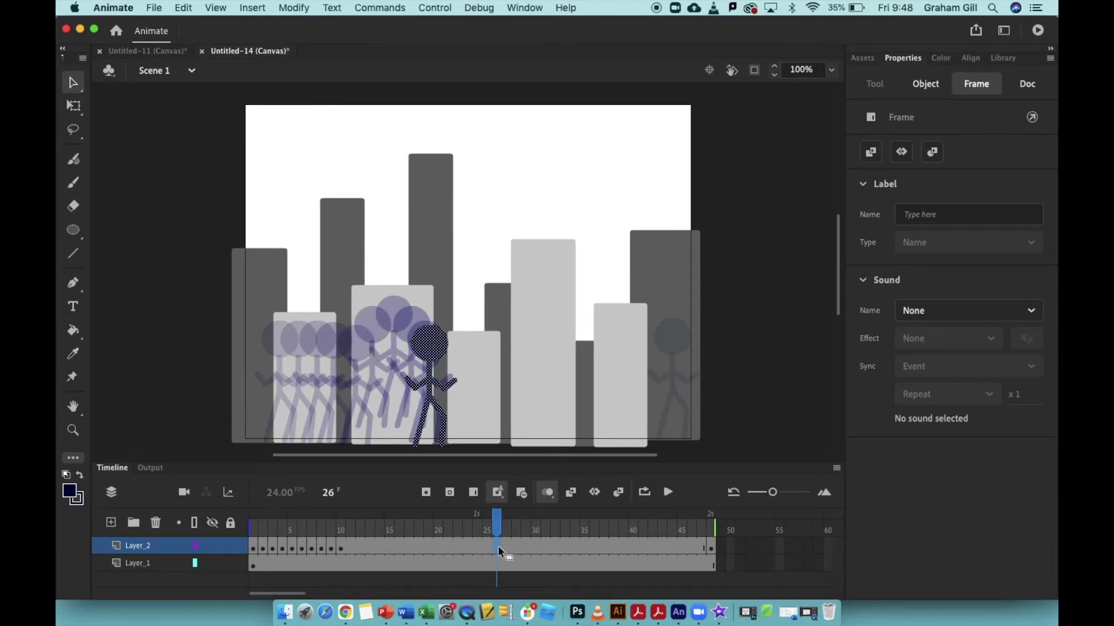
click(712, 549)
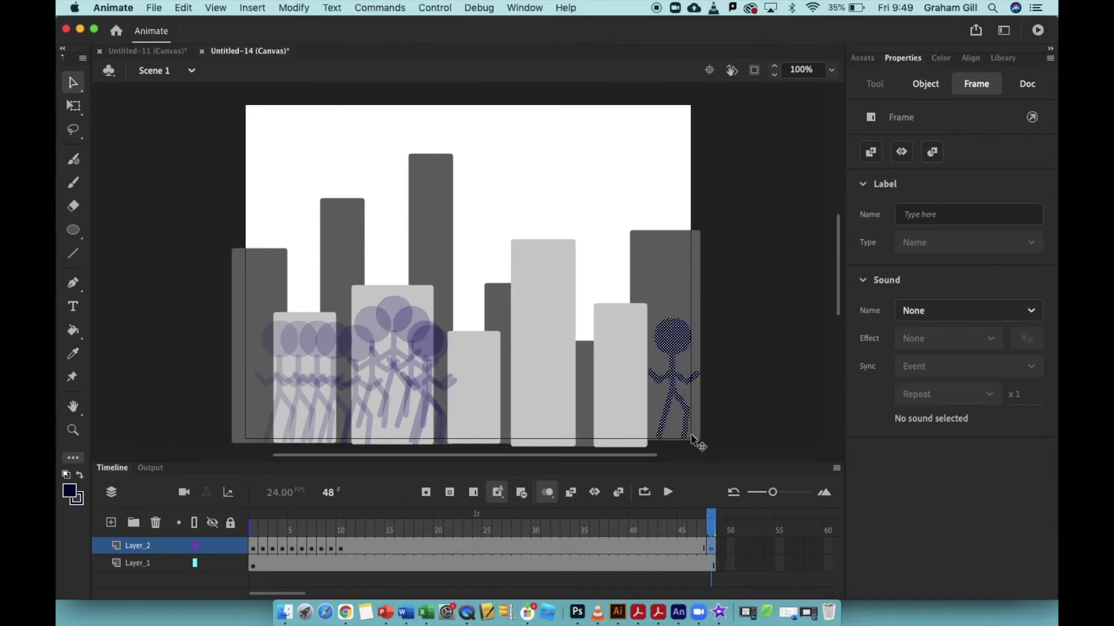
click(525, 549)
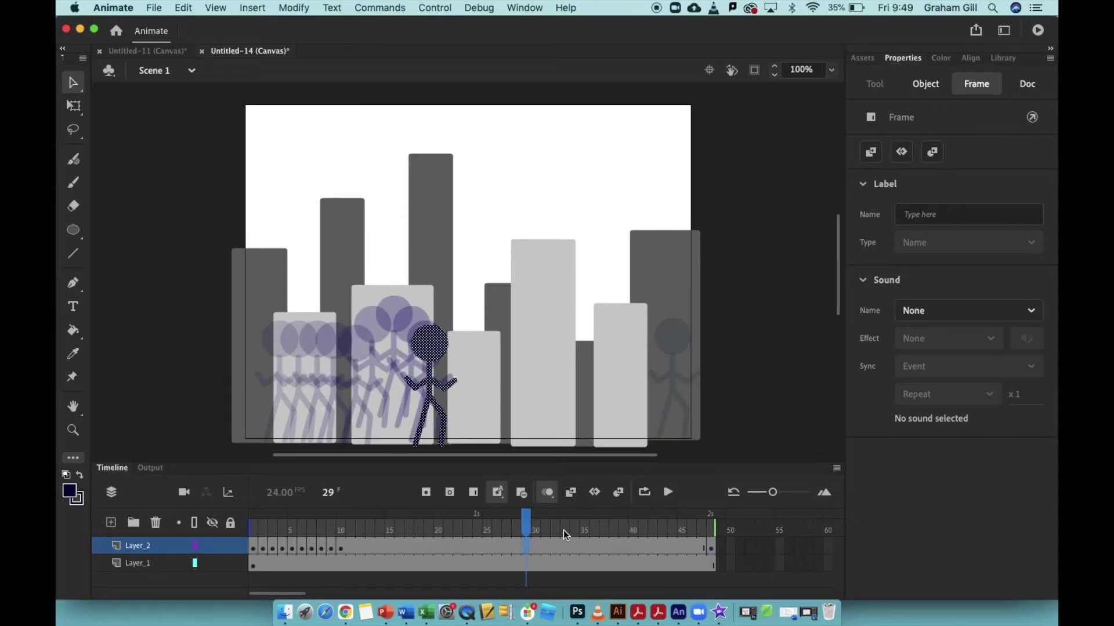
click(341, 549)
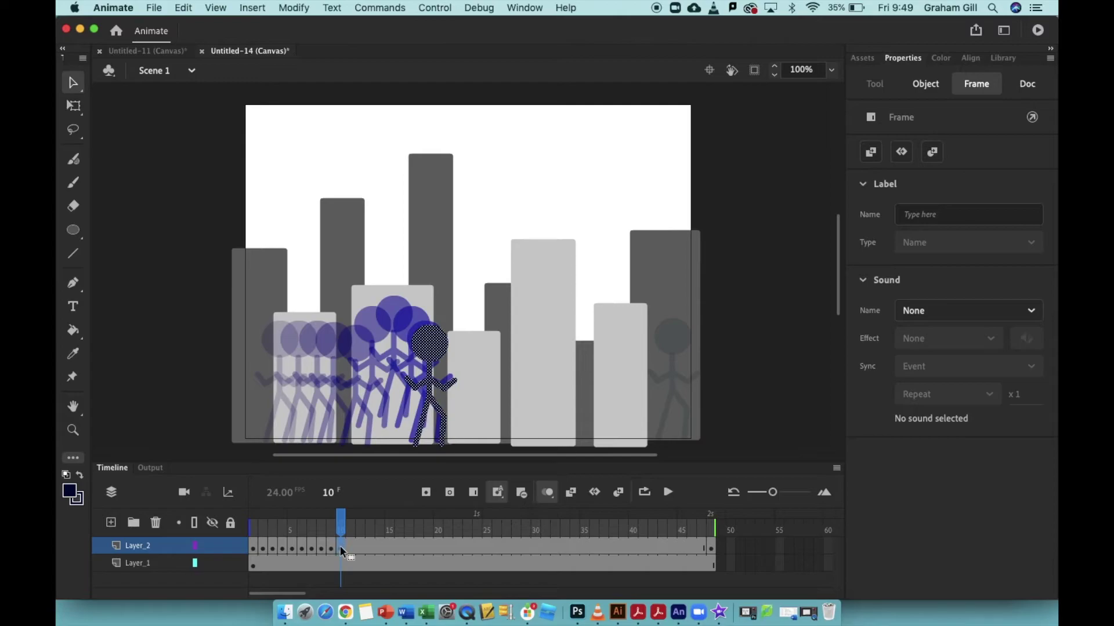
click(710, 549)
click(519, 545)
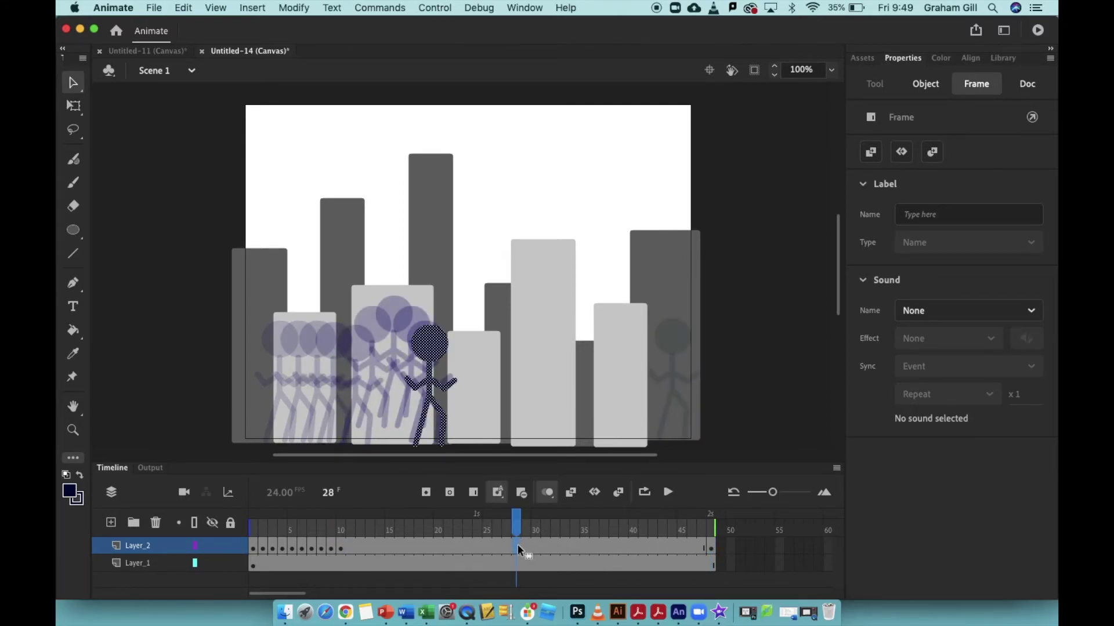
Create a classic tween on the Layer_2 walk span, converting the figure to a symbol.
right_click(516, 544)
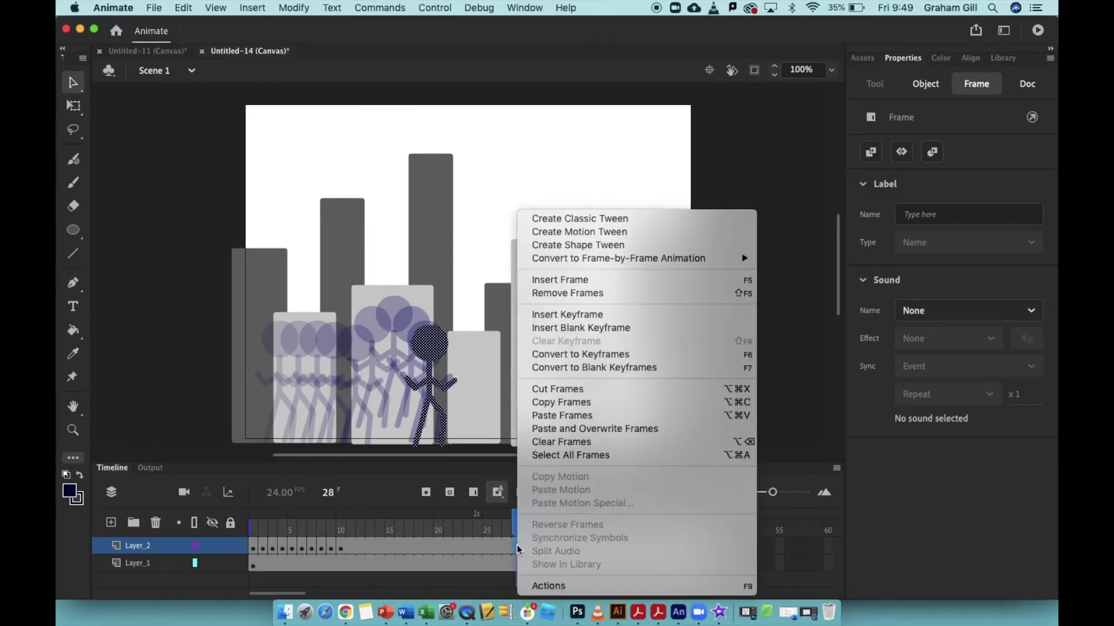
click(594, 218)
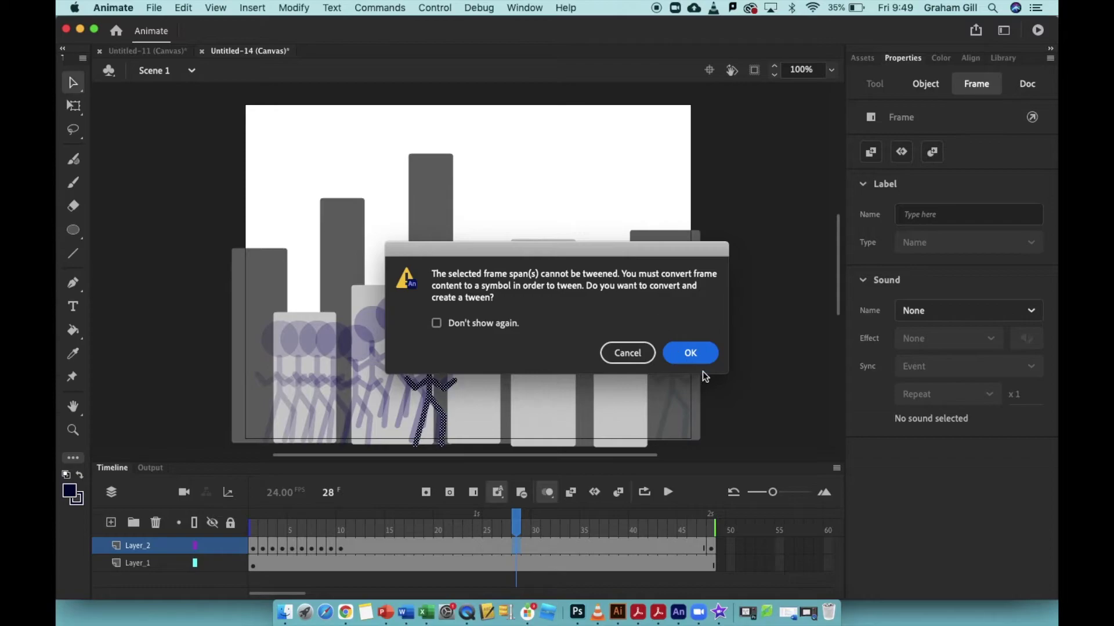
click(691, 353)
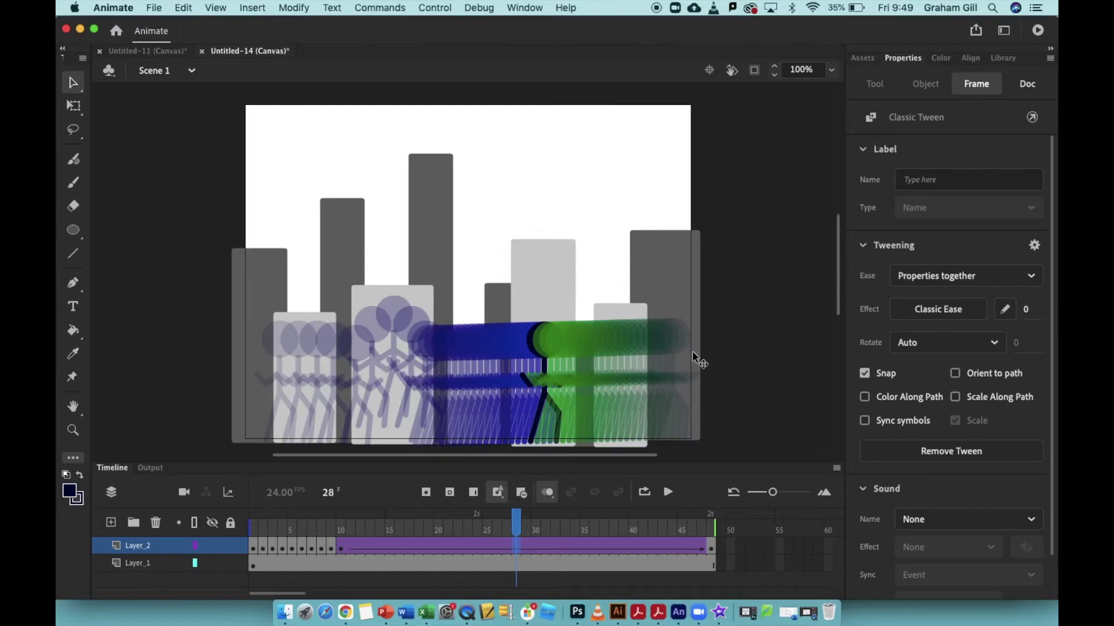
Replay the tweened walk a few times and inspect the onion skin display.
click(667, 492)
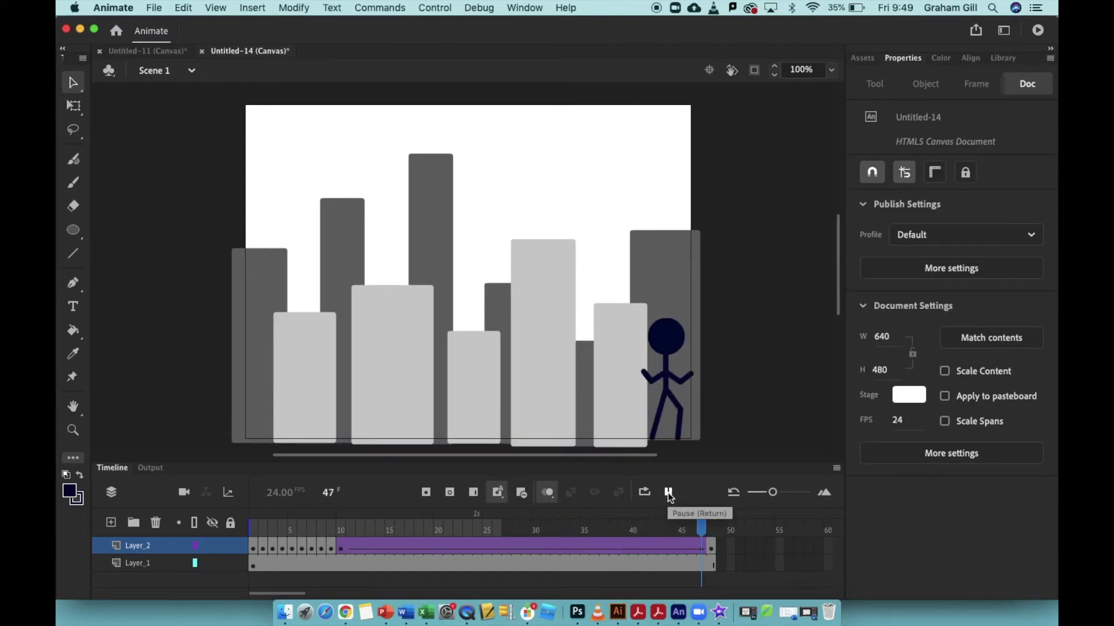
click(668, 493)
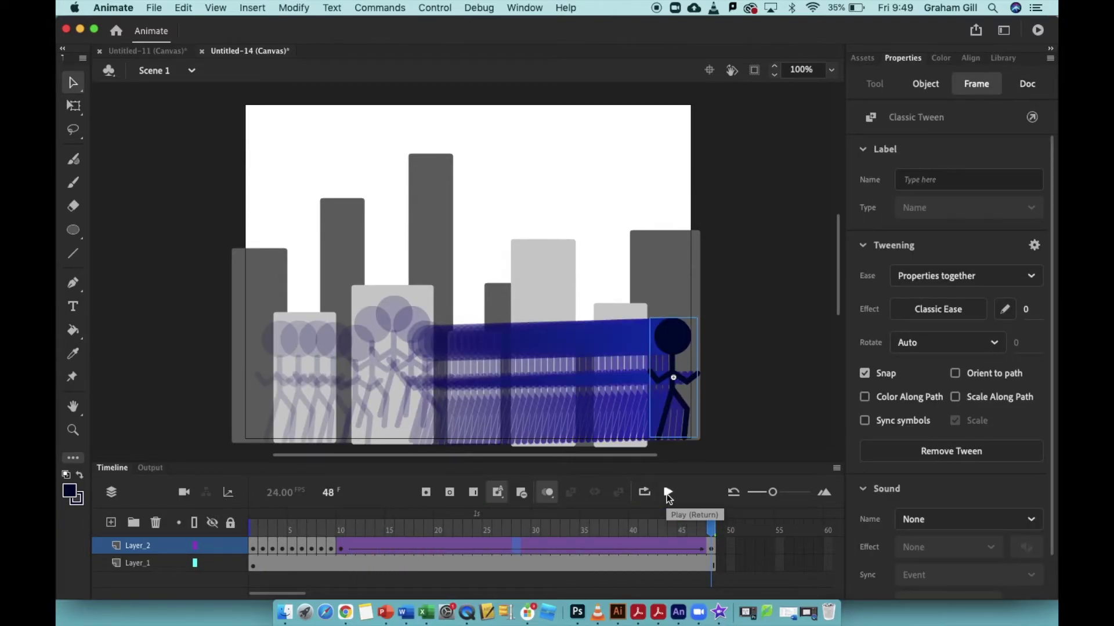
click(668, 493)
click(549, 491)
Turn off onion skin, preview the walk, and add a new Layer_3 at frame 1.
click(548, 493)
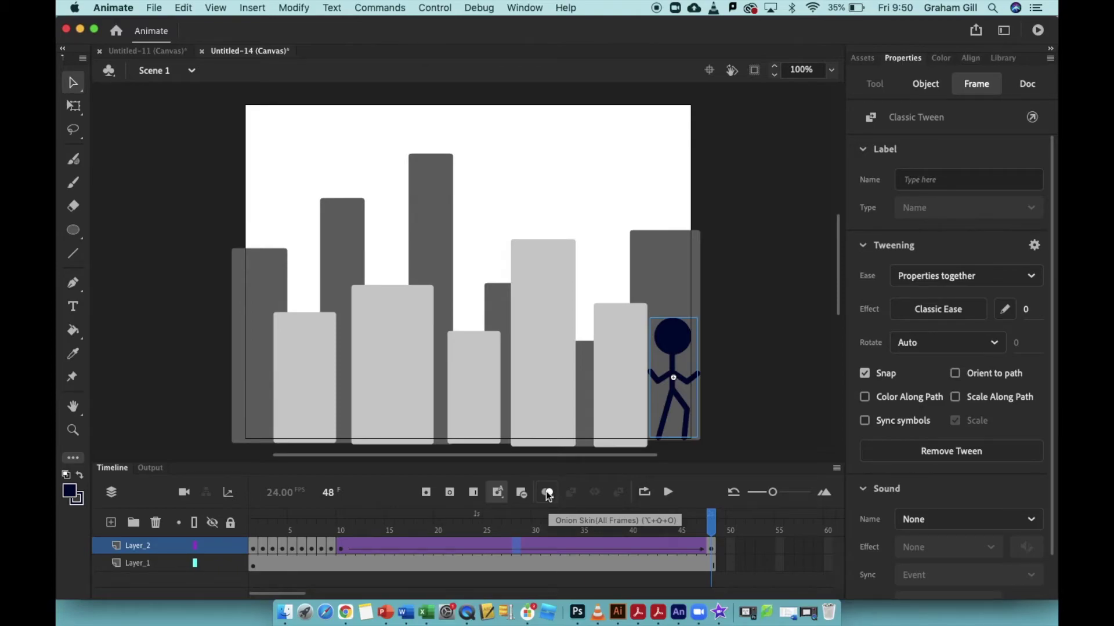
click(668, 493)
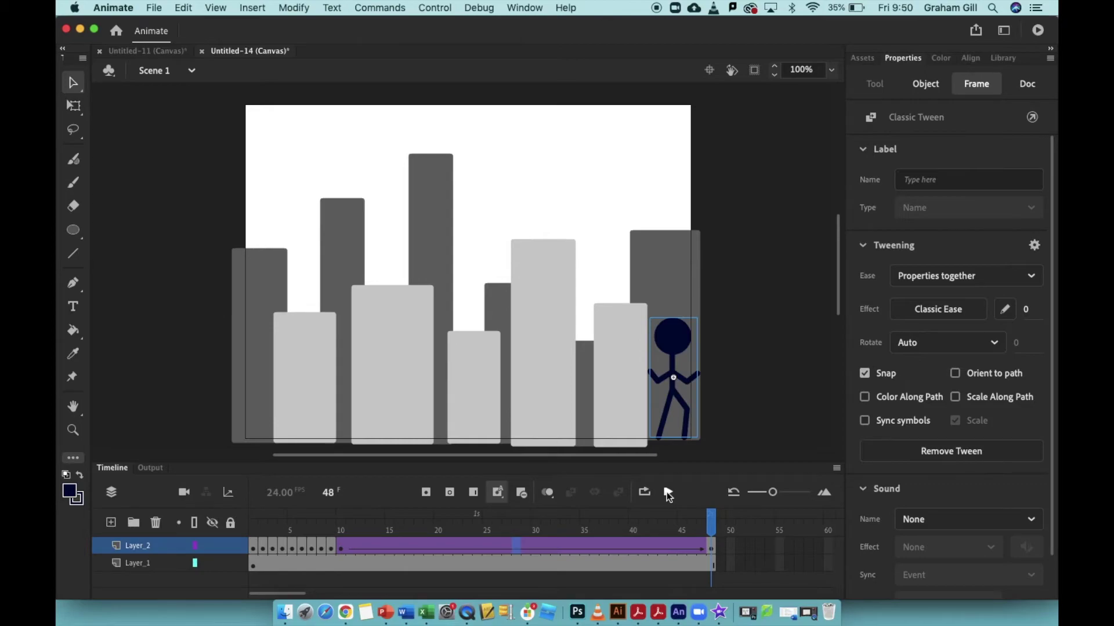
click(111, 523)
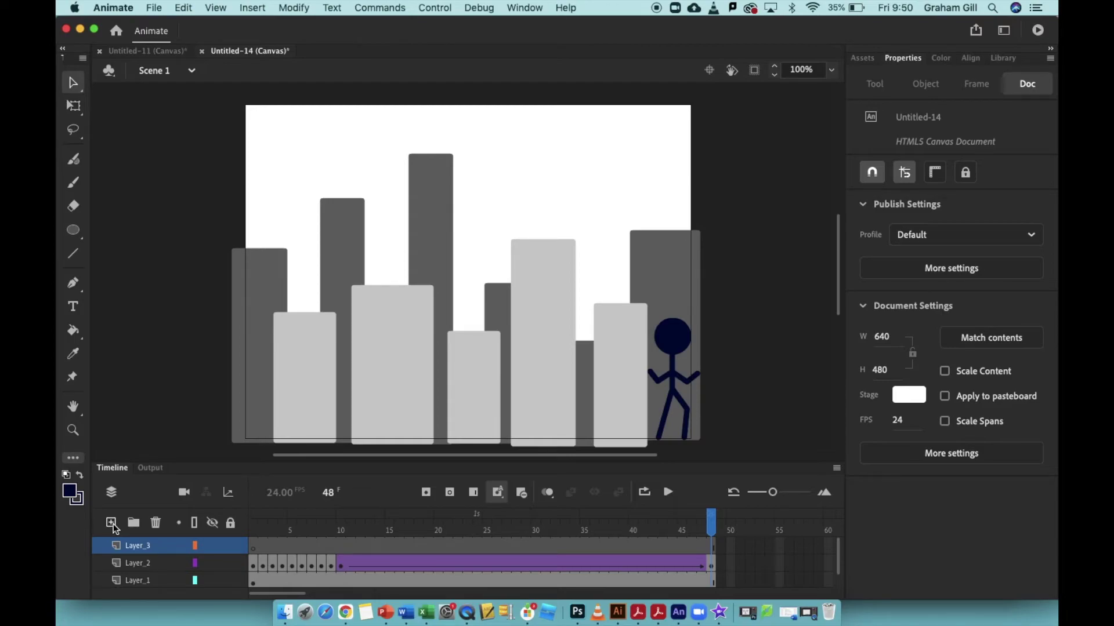
click(253, 545)
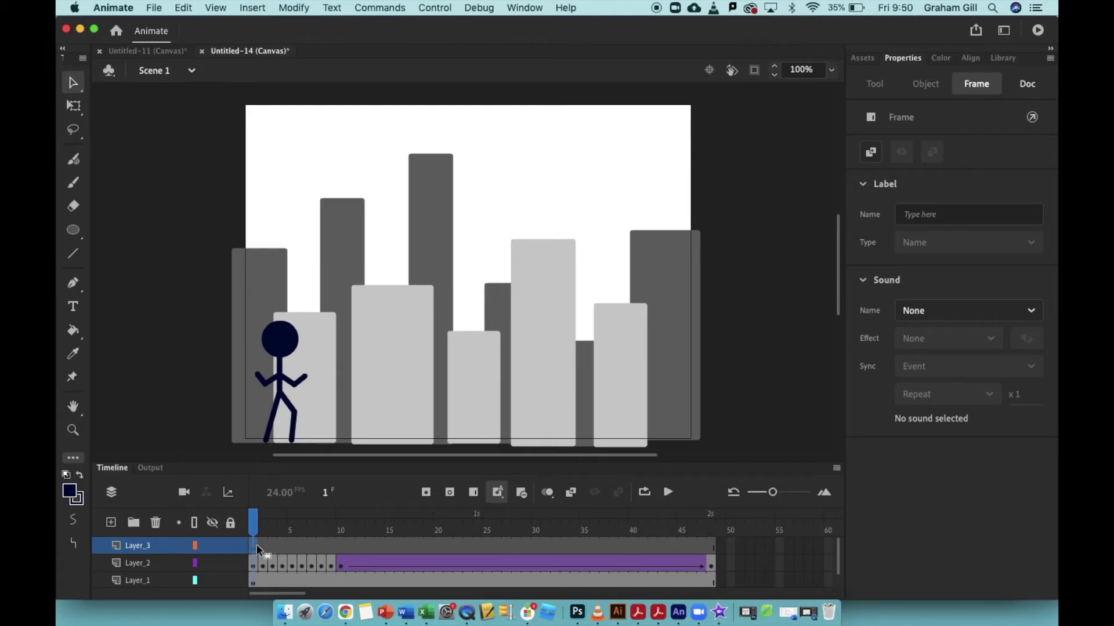
Draw a circle with yellow fill and yellow stroke in the upper-right sky on Layer_3.
click(76, 232)
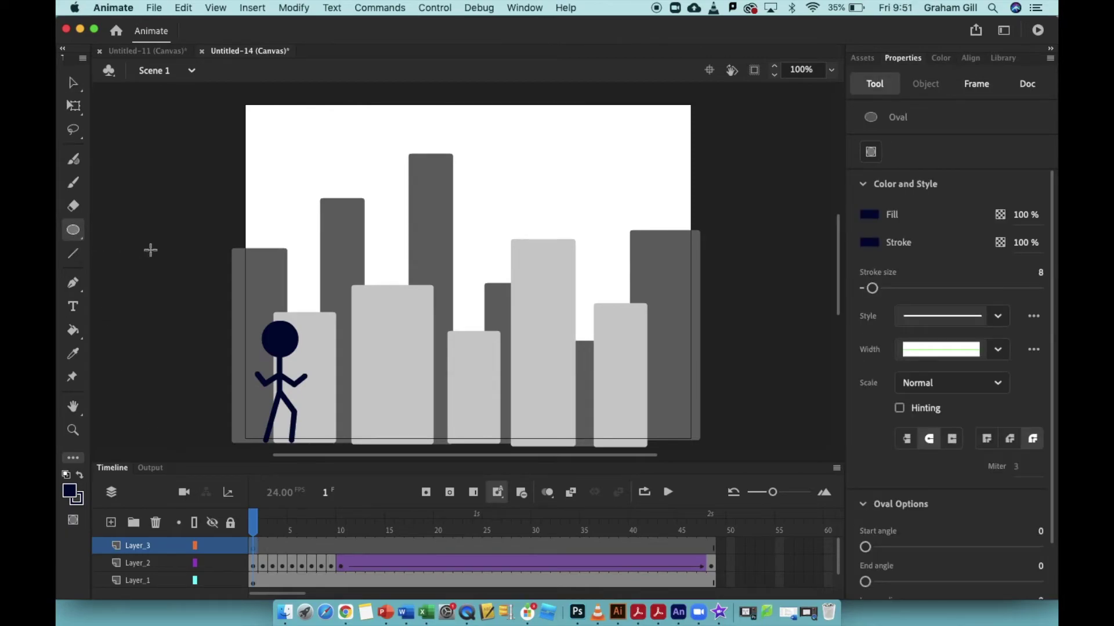
click(874, 220)
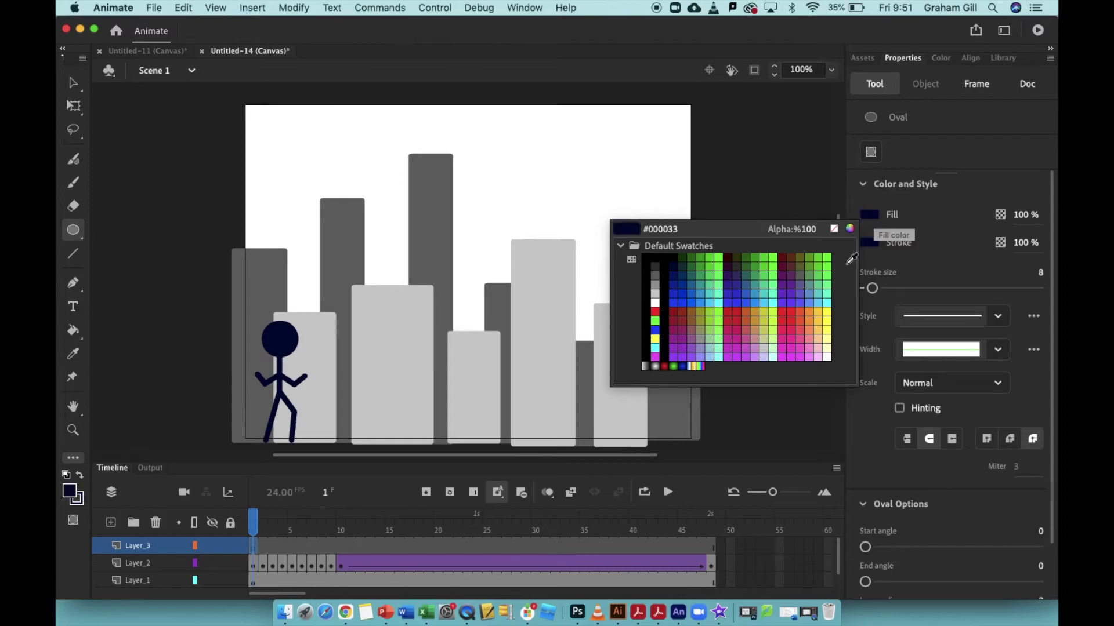
click(826, 312)
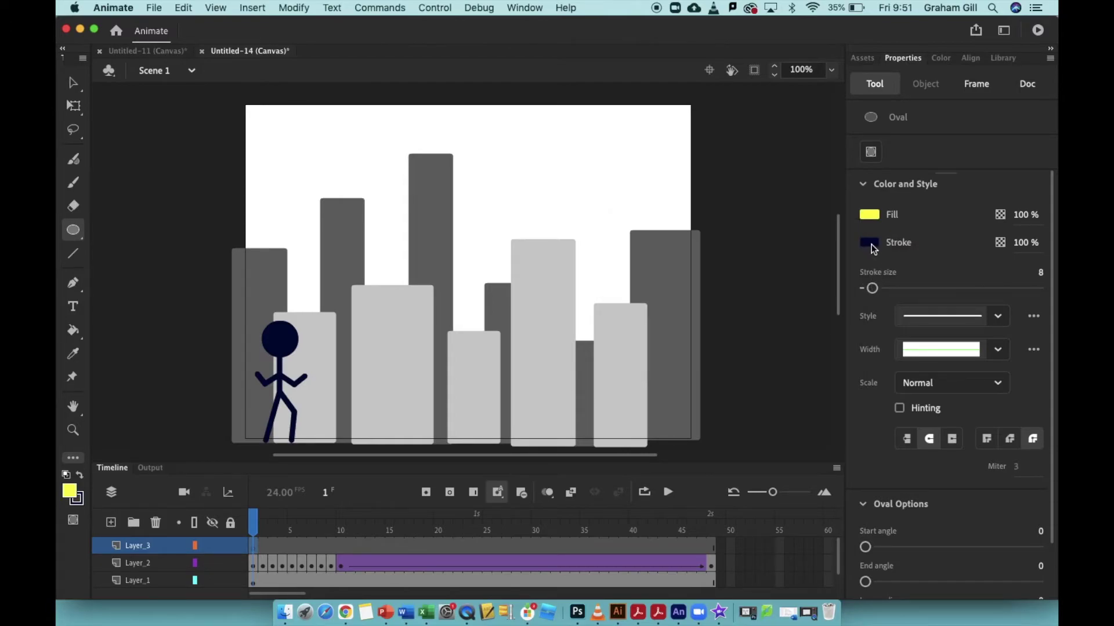
click(872, 246)
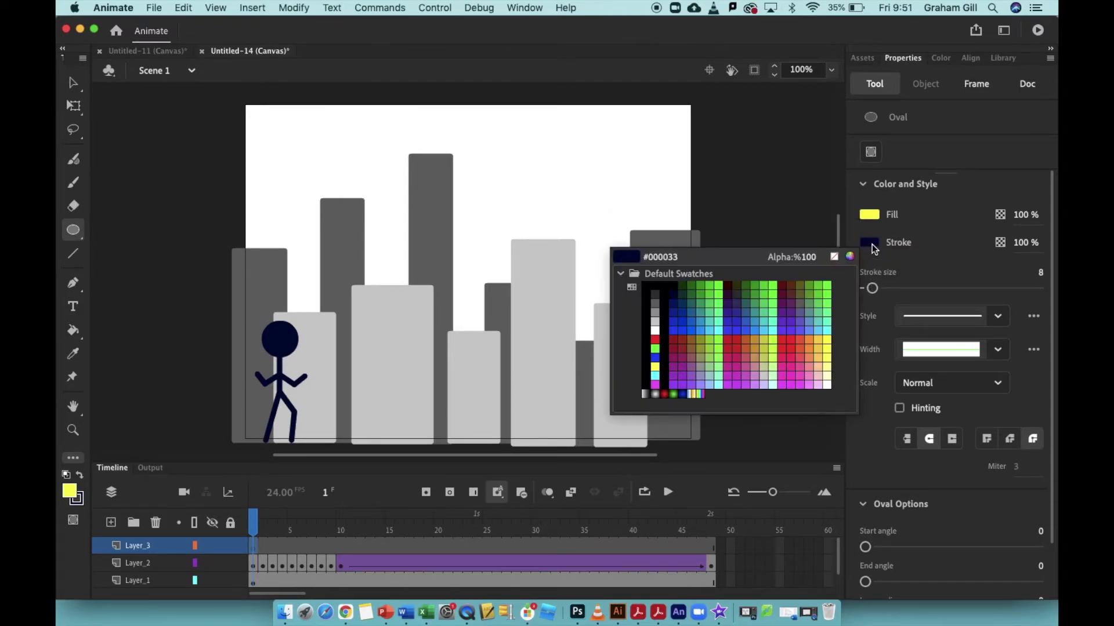
click(827, 337)
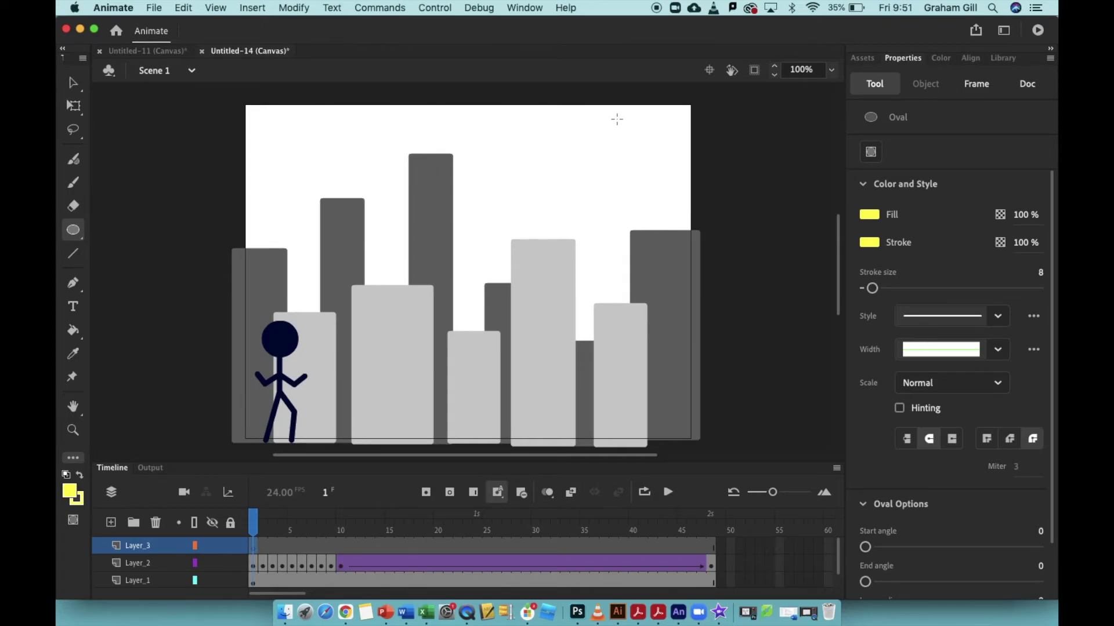
drag(616, 118, 670, 168)
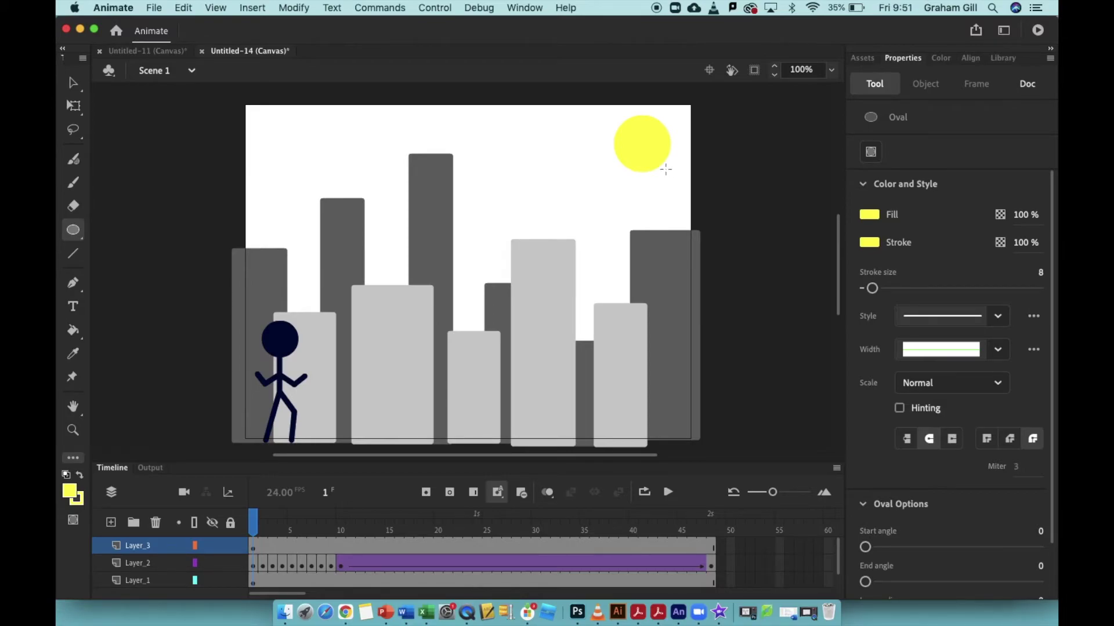
click(712, 548)
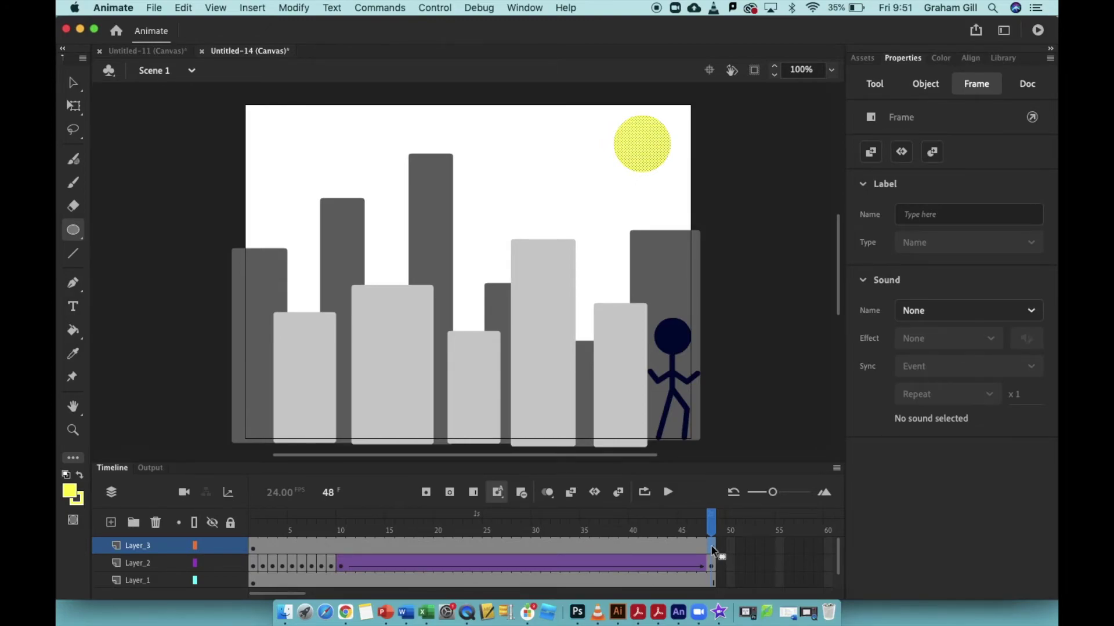
Move the sun to the upper-left sky at frame 48 and classic-tween it as a symbol.
click(72, 86)
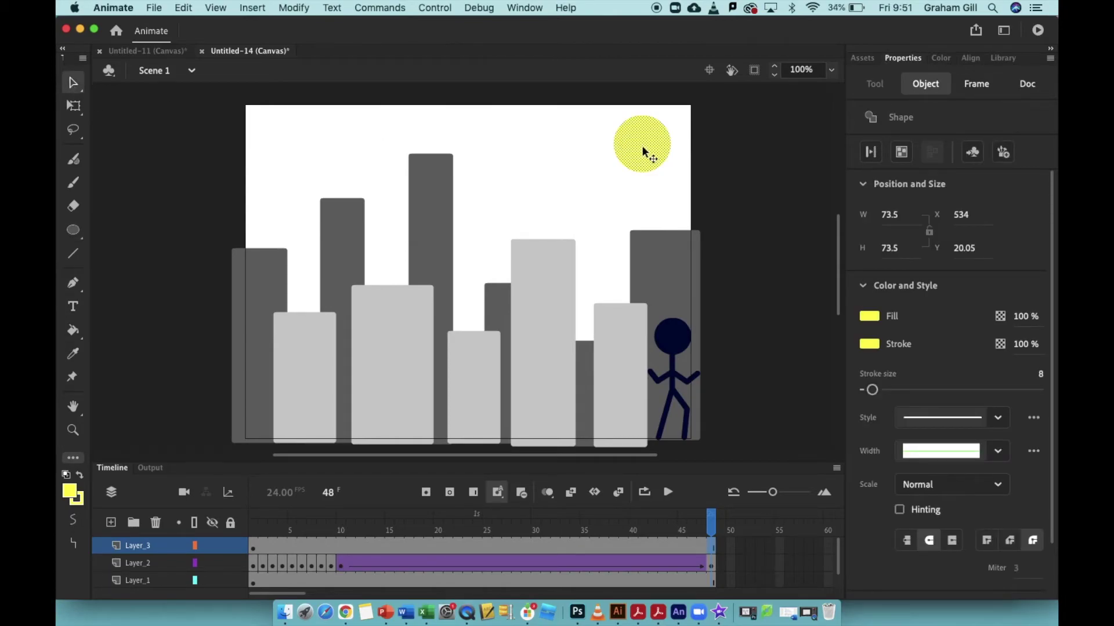
drag(641, 150, 285, 146)
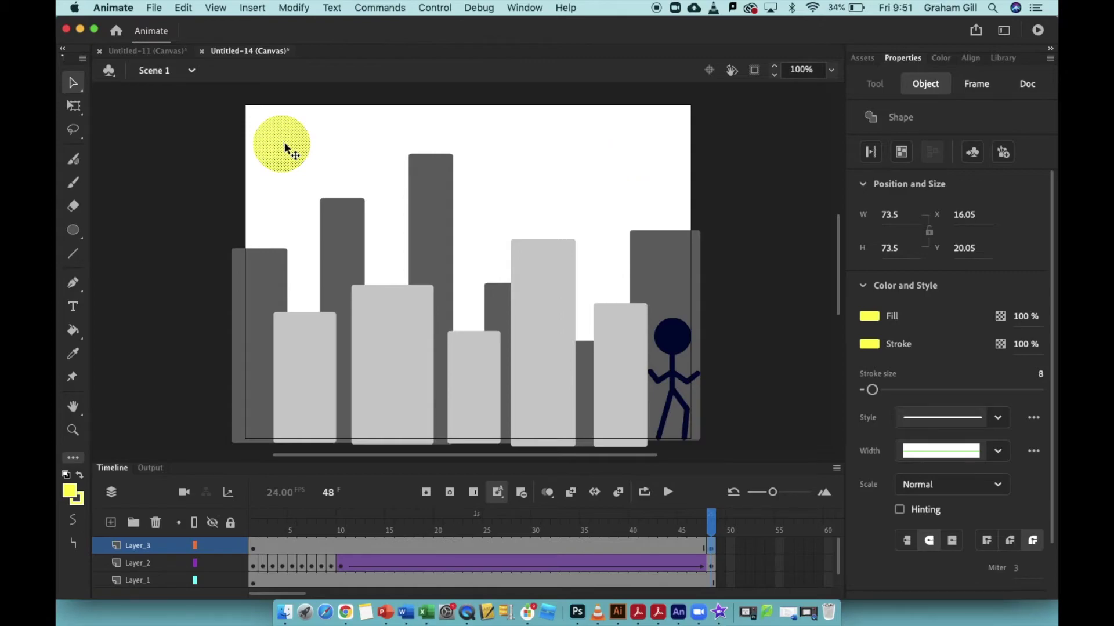
click(486, 548)
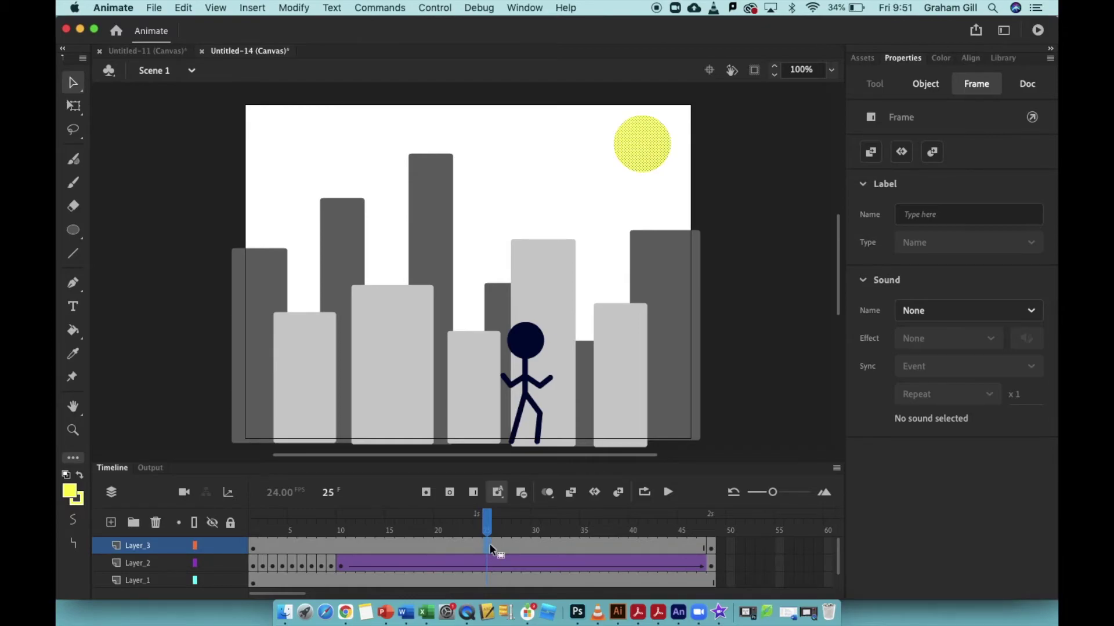
right_click(485, 548)
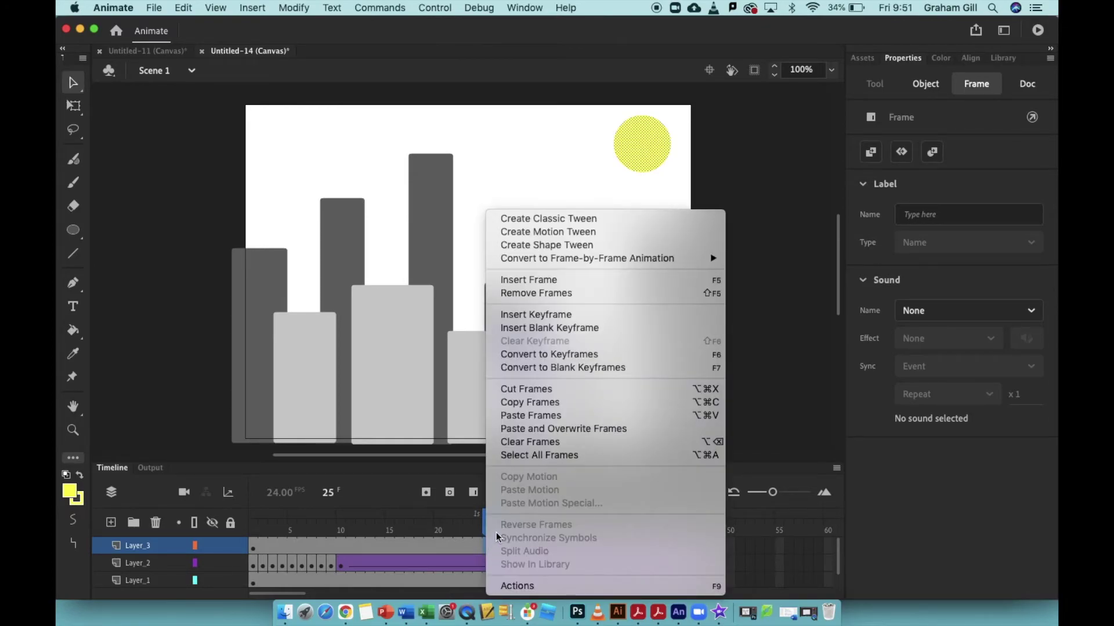
click(549, 218)
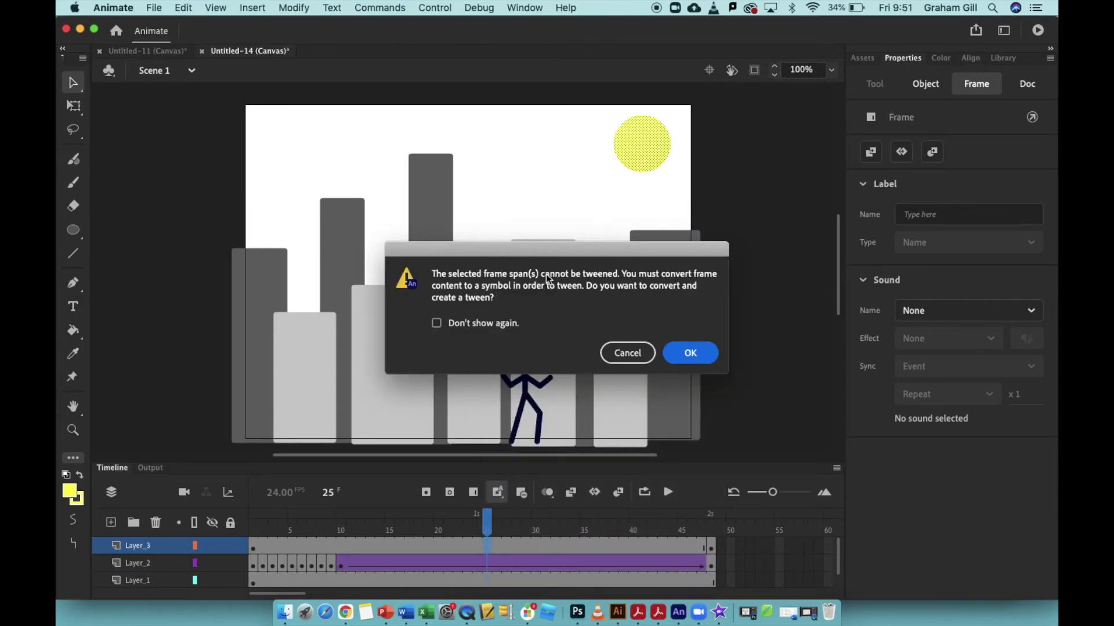
click(685, 353)
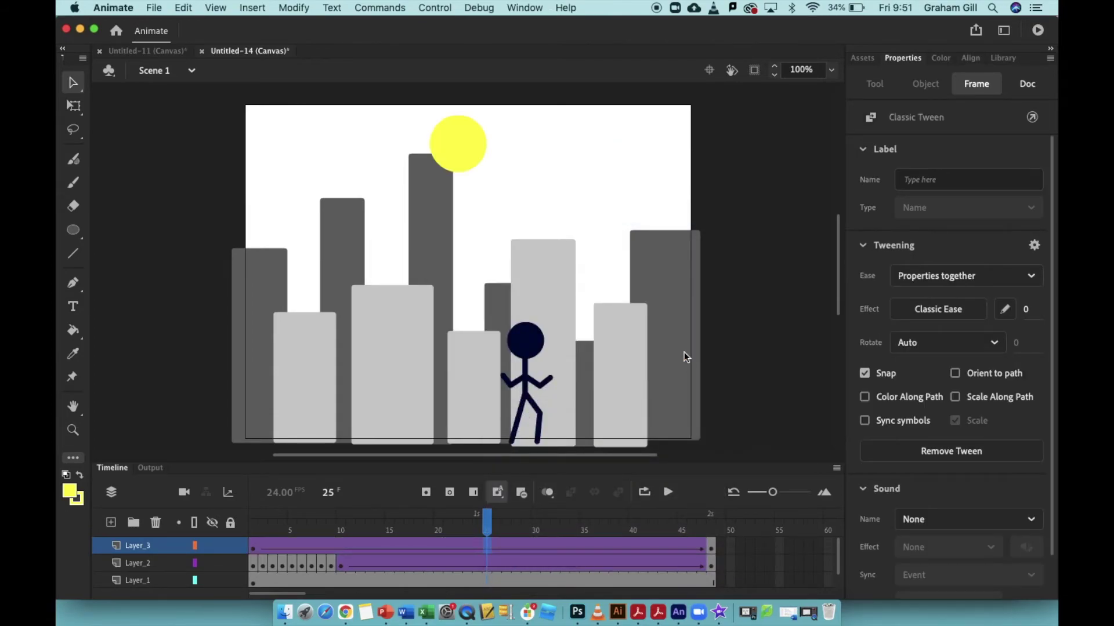
click(668, 493)
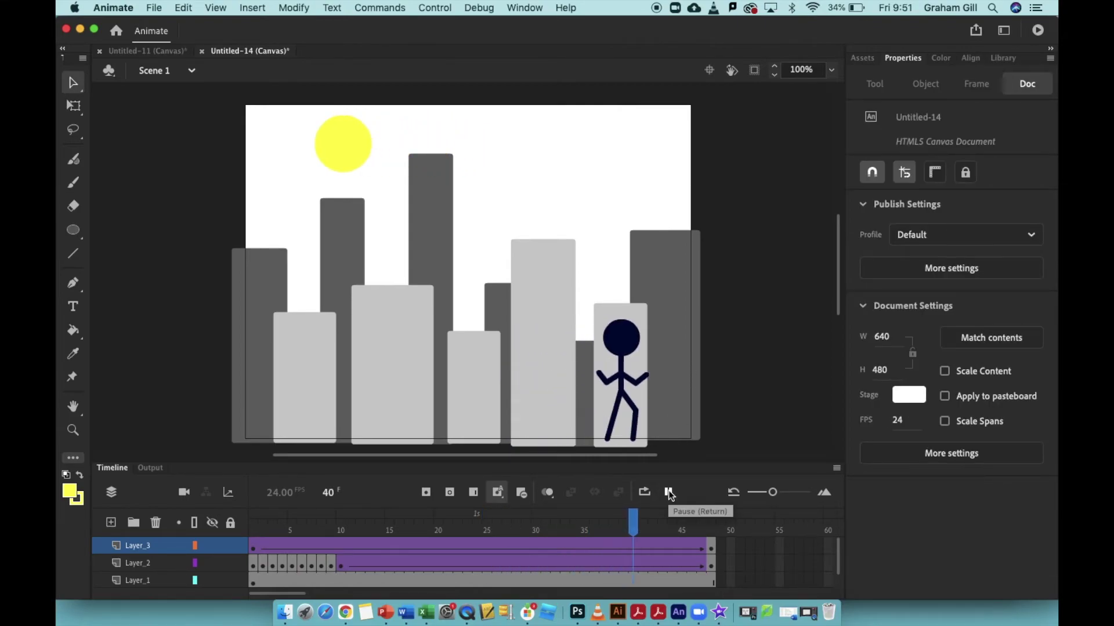
click(668, 493)
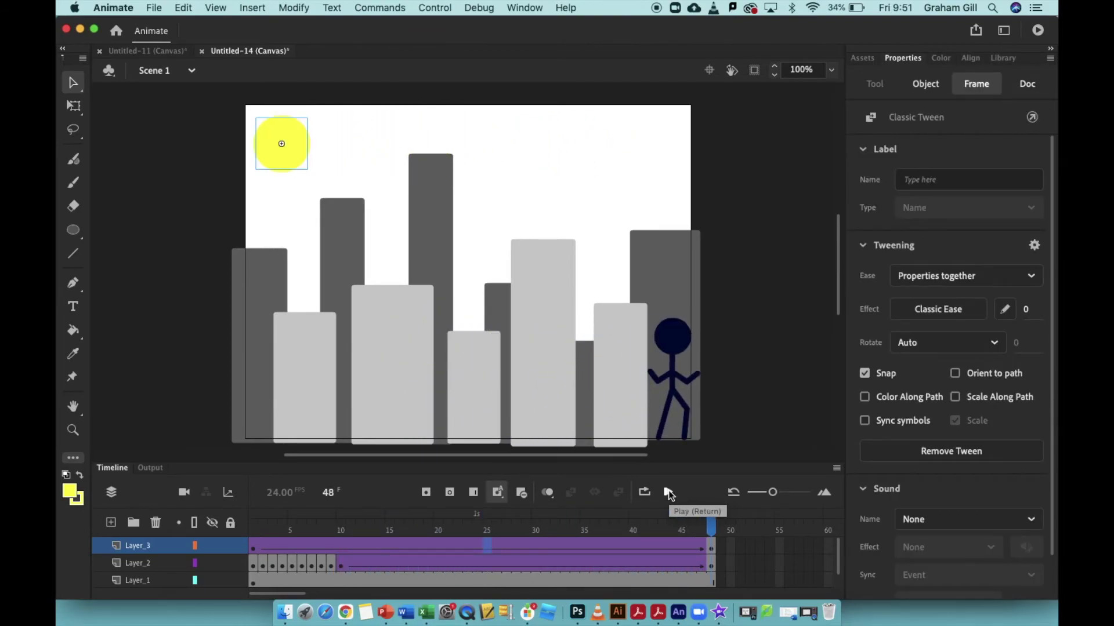
click(668, 493)
Save the document as City Walk.fla in the Documents folder.
click(154, 8)
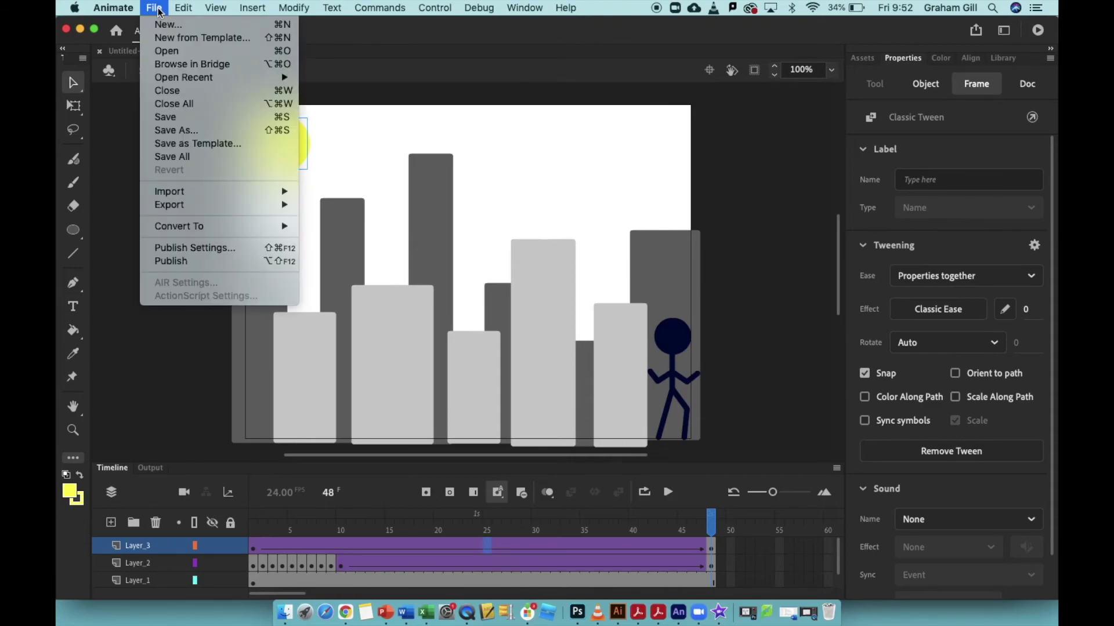
click(181, 132)
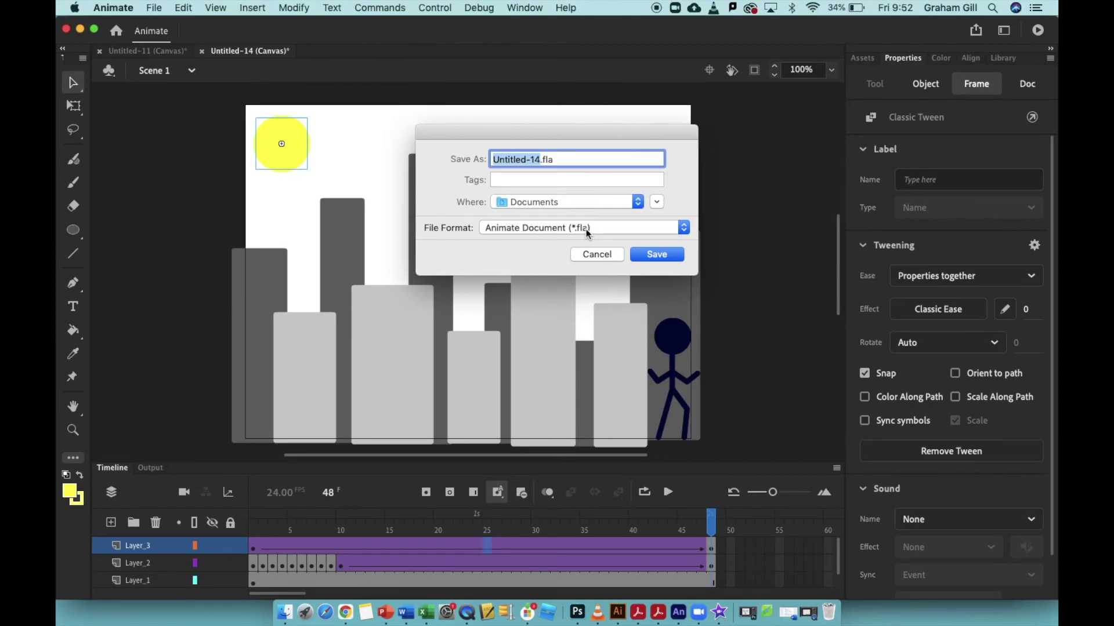
text(City)
text(Walk)
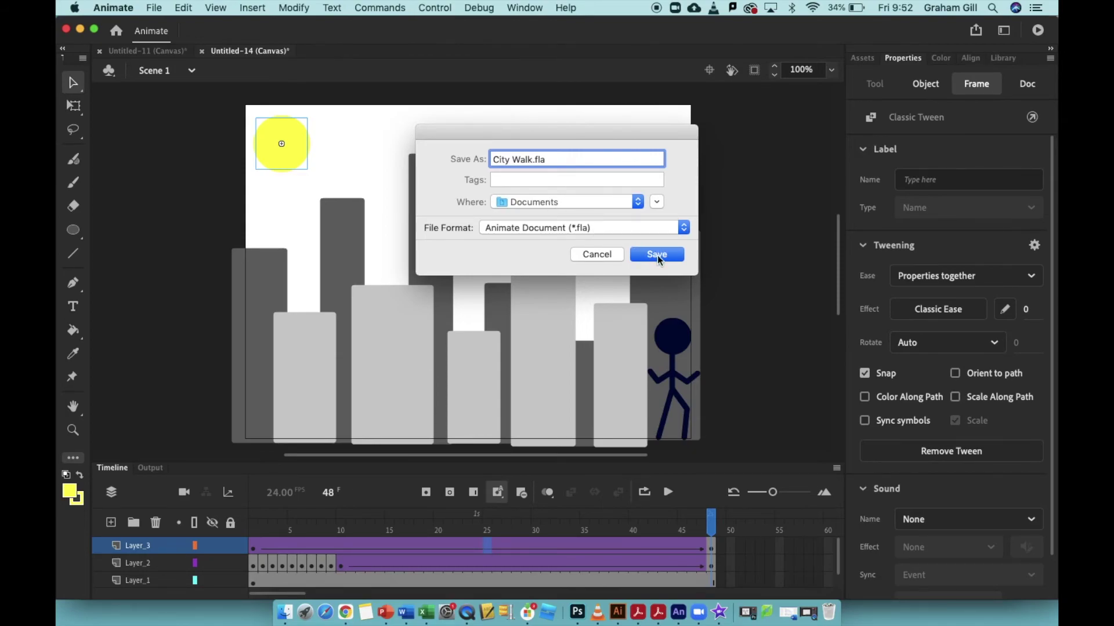
click(657, 203)
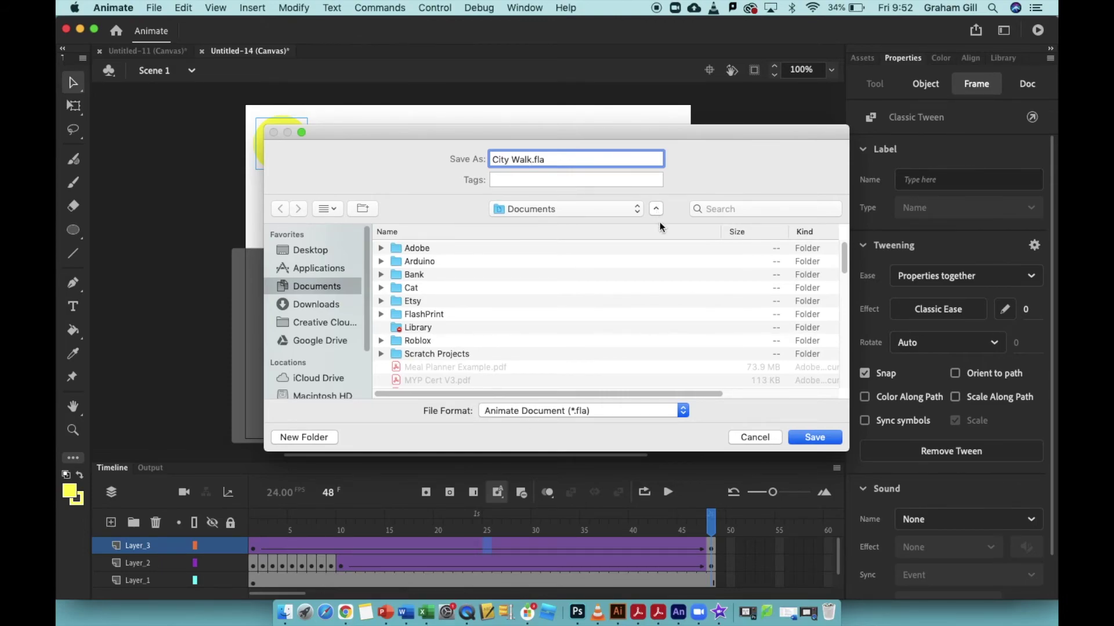
click(813, 439)
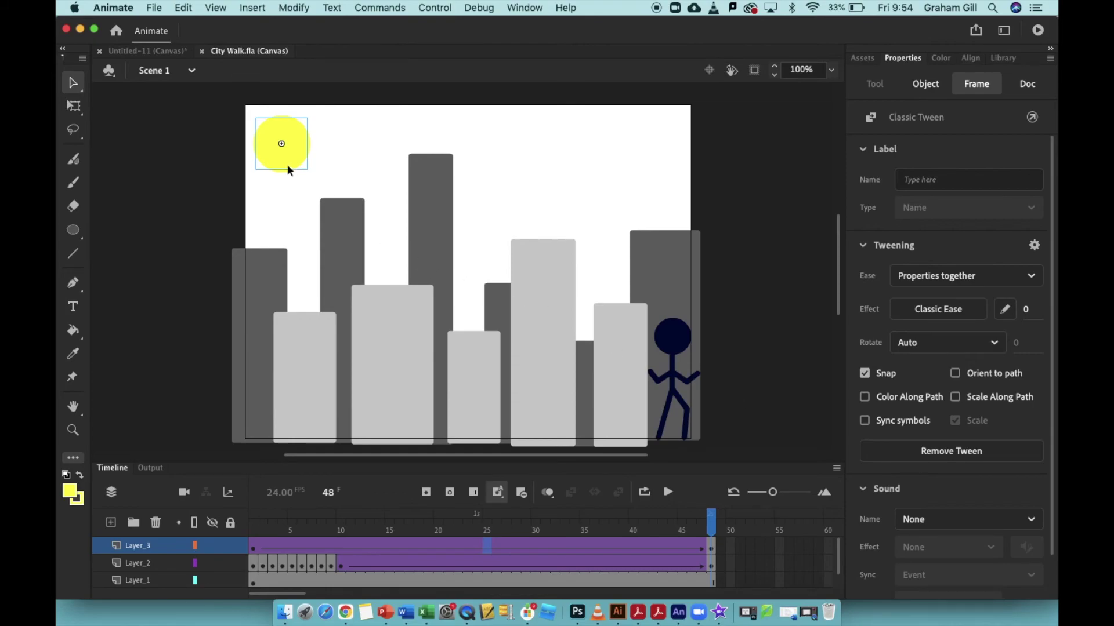
Export the animation in GIF format as City-Walk.gif into Documents.
click(157, 10)
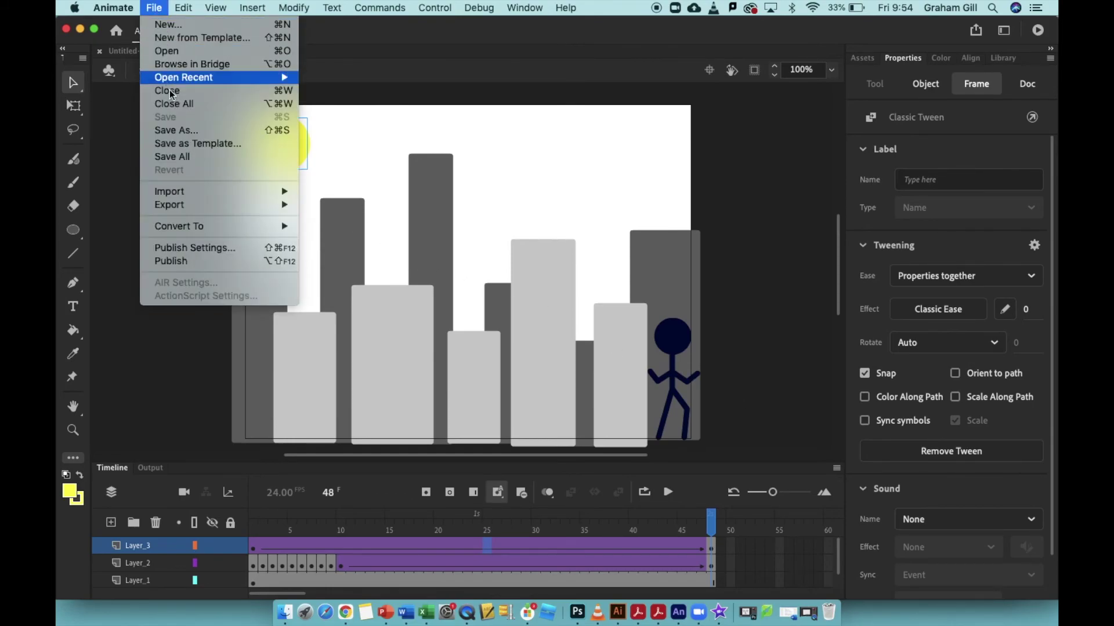
mouse_move(180, 211)
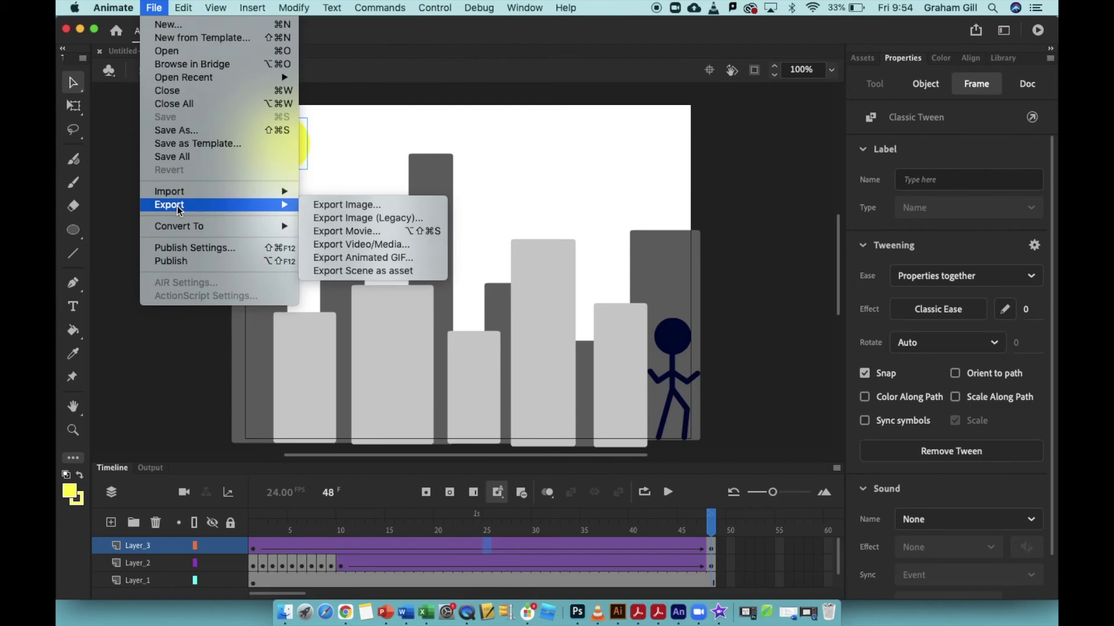
click(359, 260)
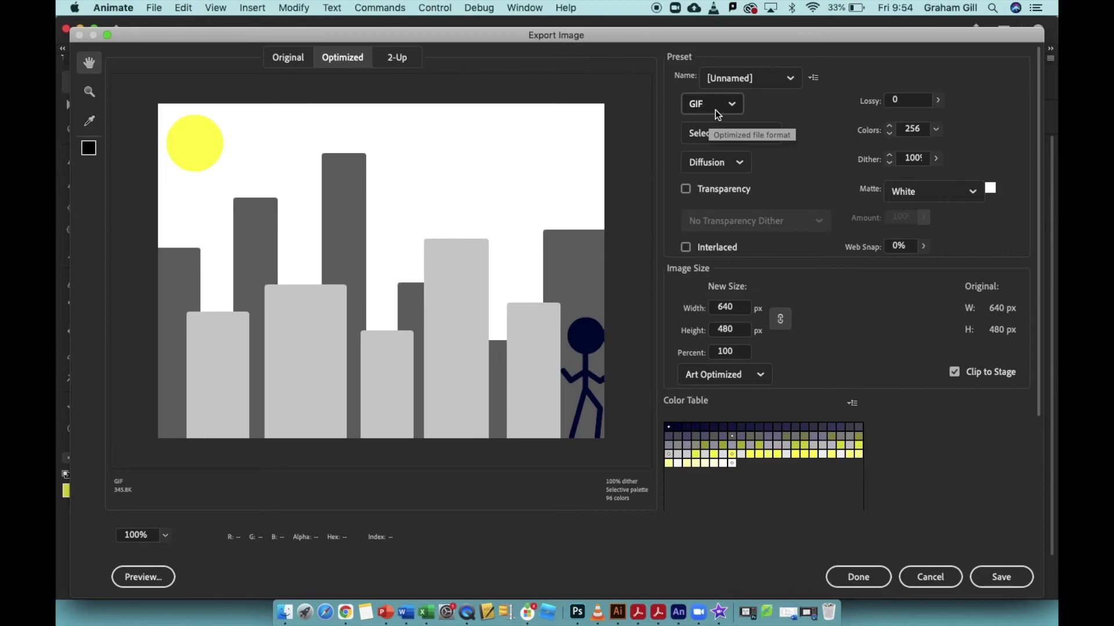
click(733, 108)
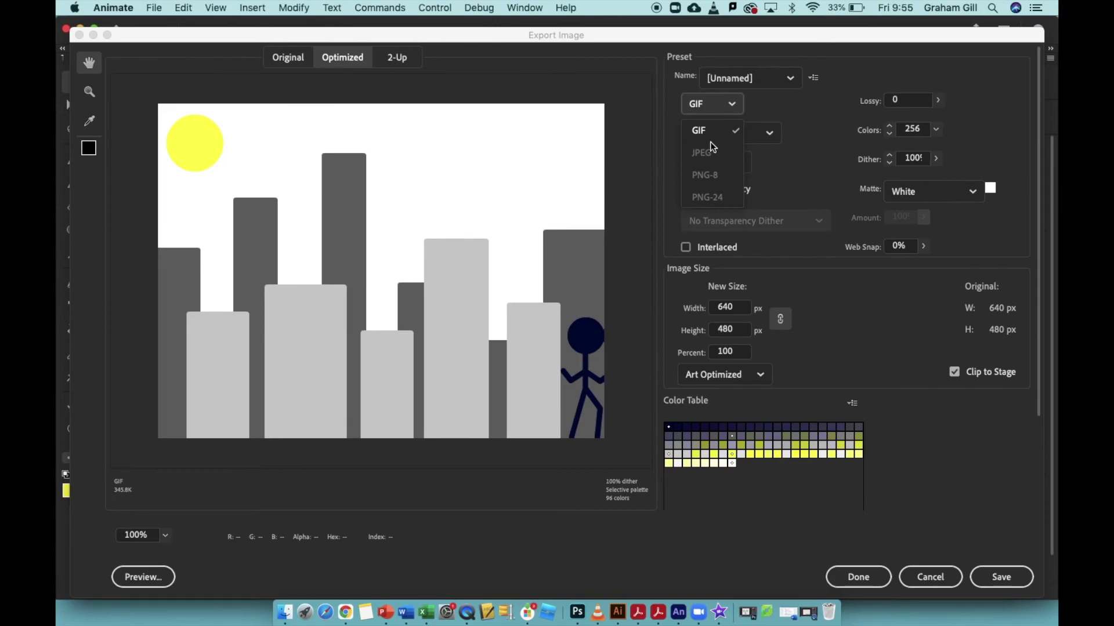
click(709, 105)
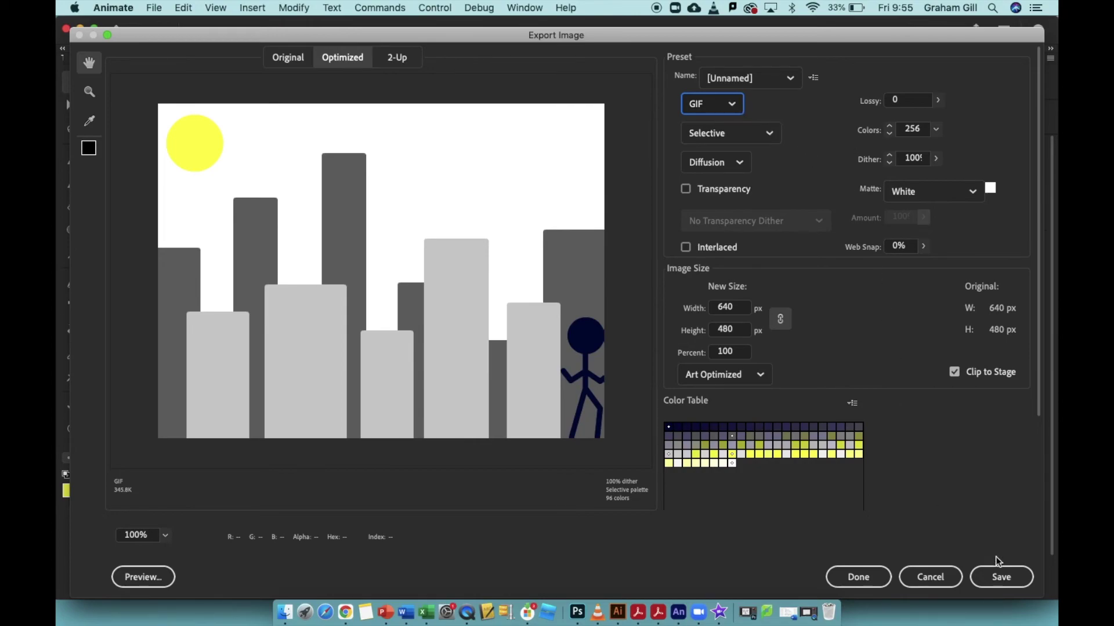
click(1004, 583)
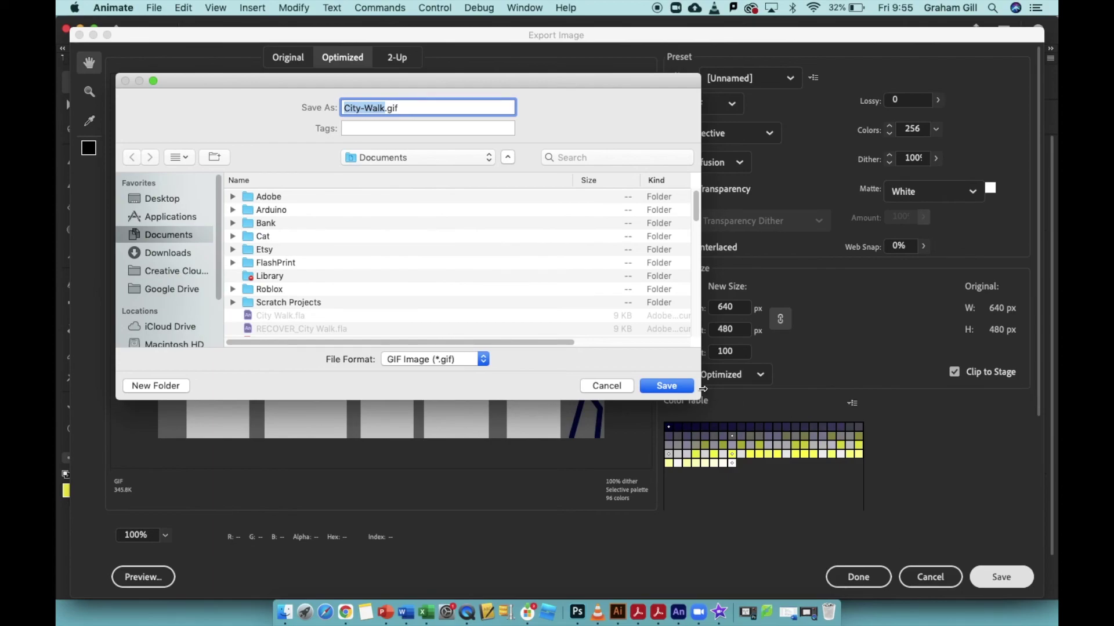
click(673, 391)
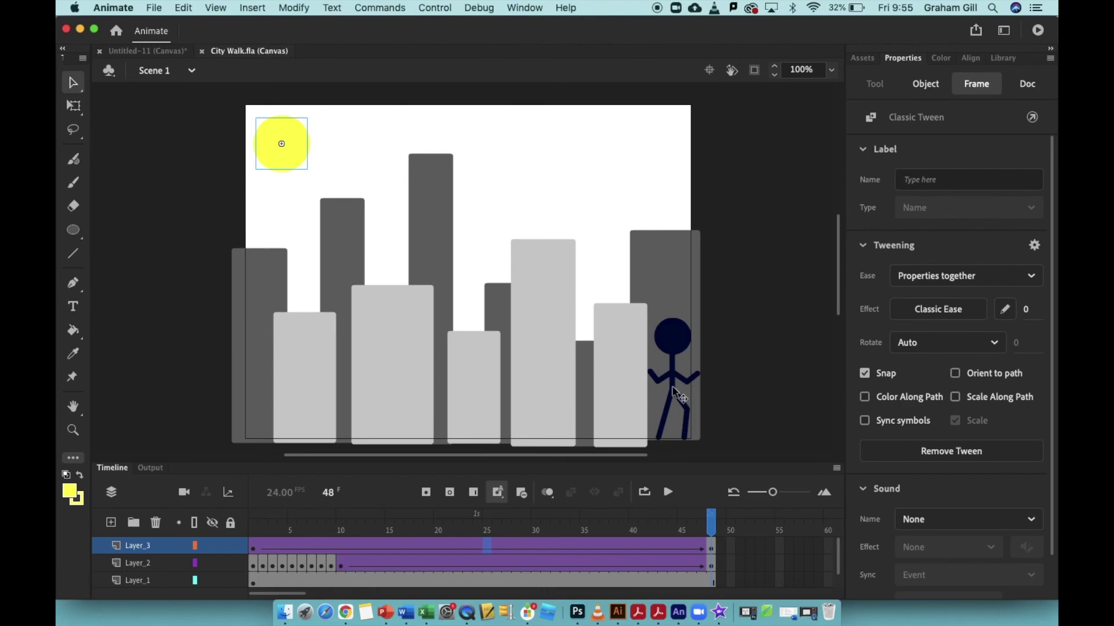
key(super+Tab)
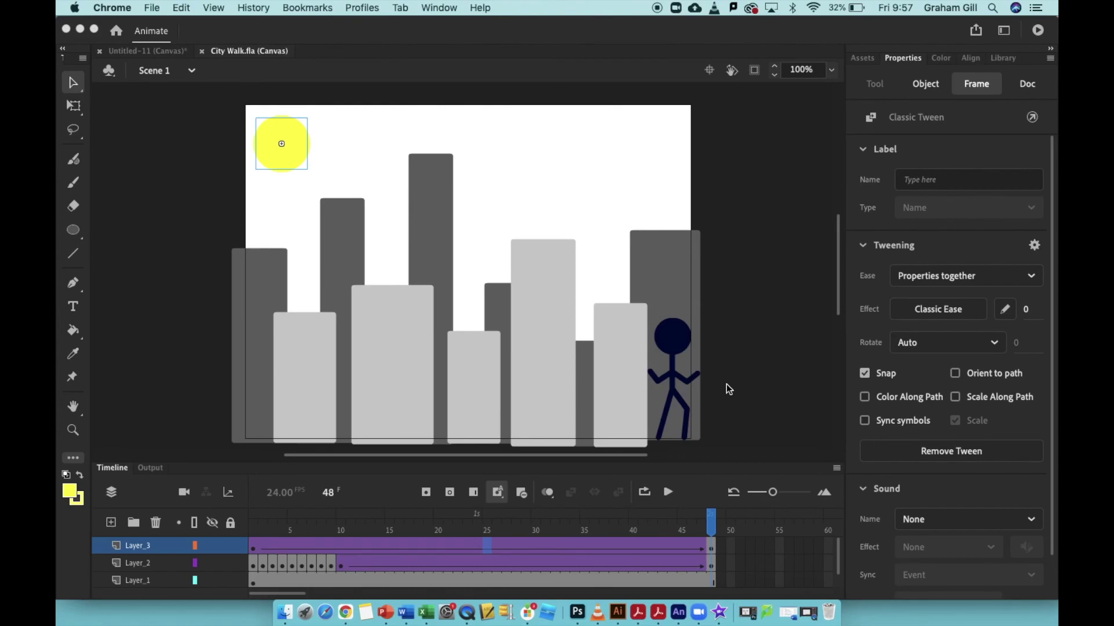
In Finder's Documents folder, select City Walk.fla and then City-Walk.gif.
click(284, 613)
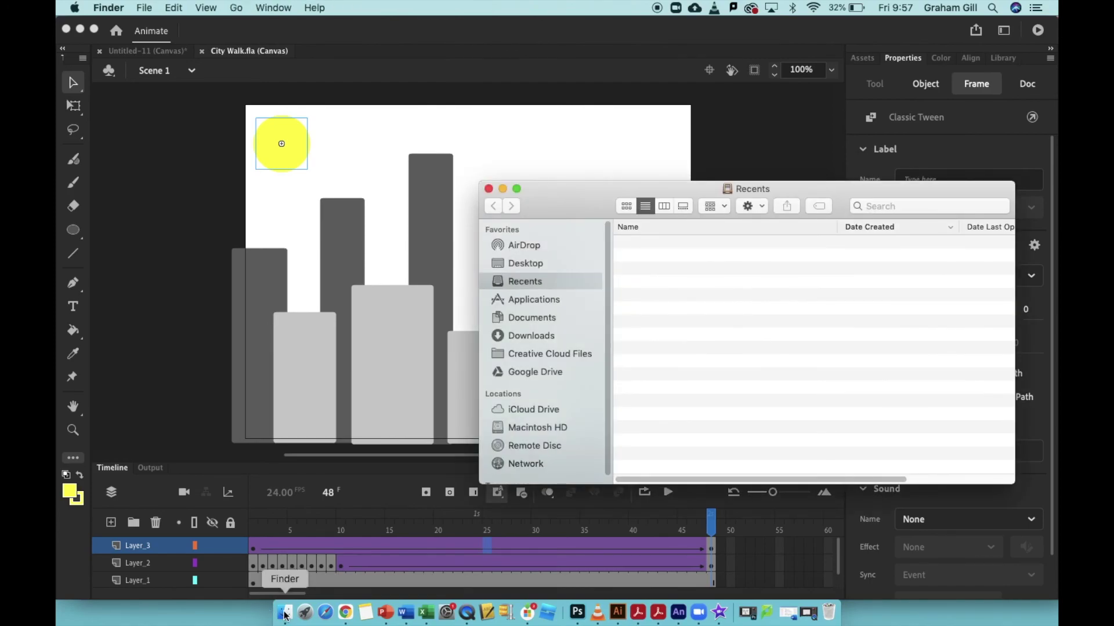
click(534, 318)
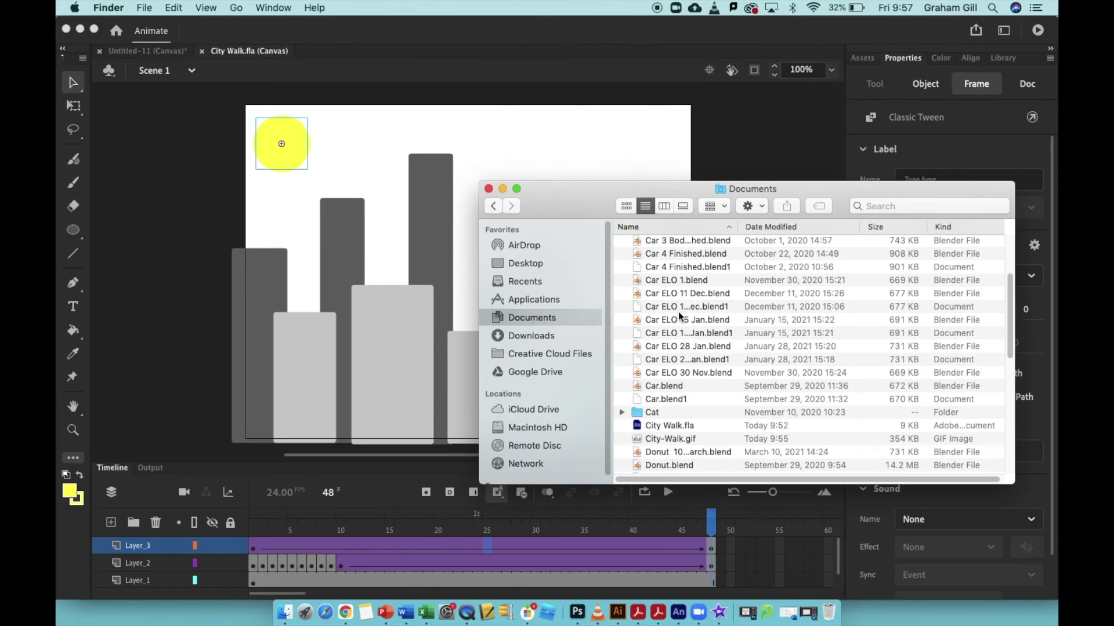
scroll(680, 316, up, 5)
scroll(679, 316, down, 2)
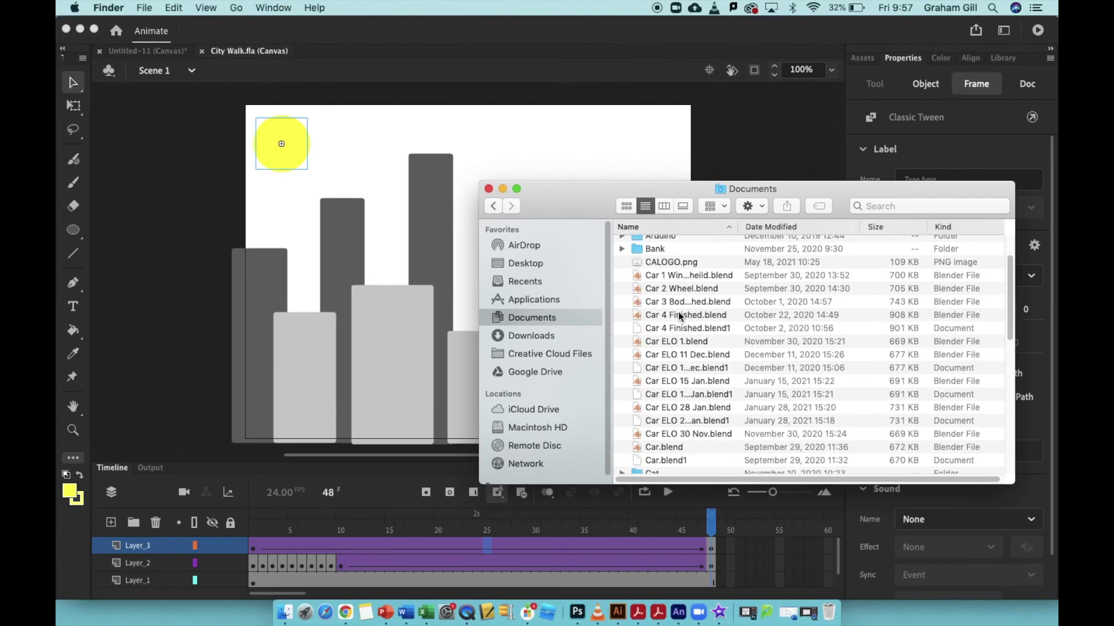
scroll(679, 316, down, 3)
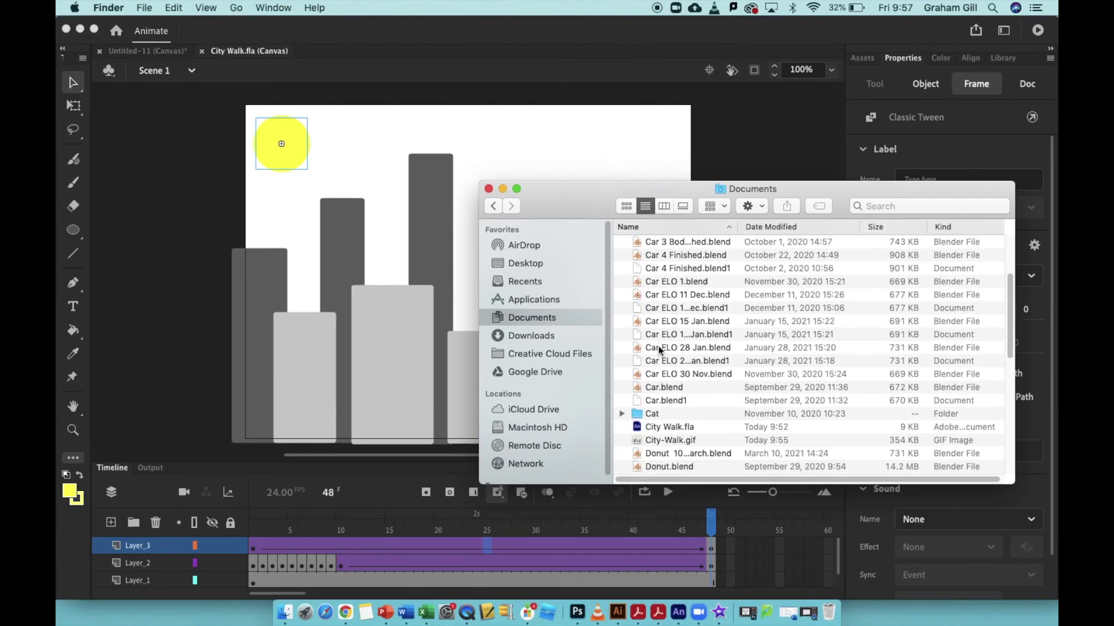
click(659, 428)
scroll(659, 430, down, 1)
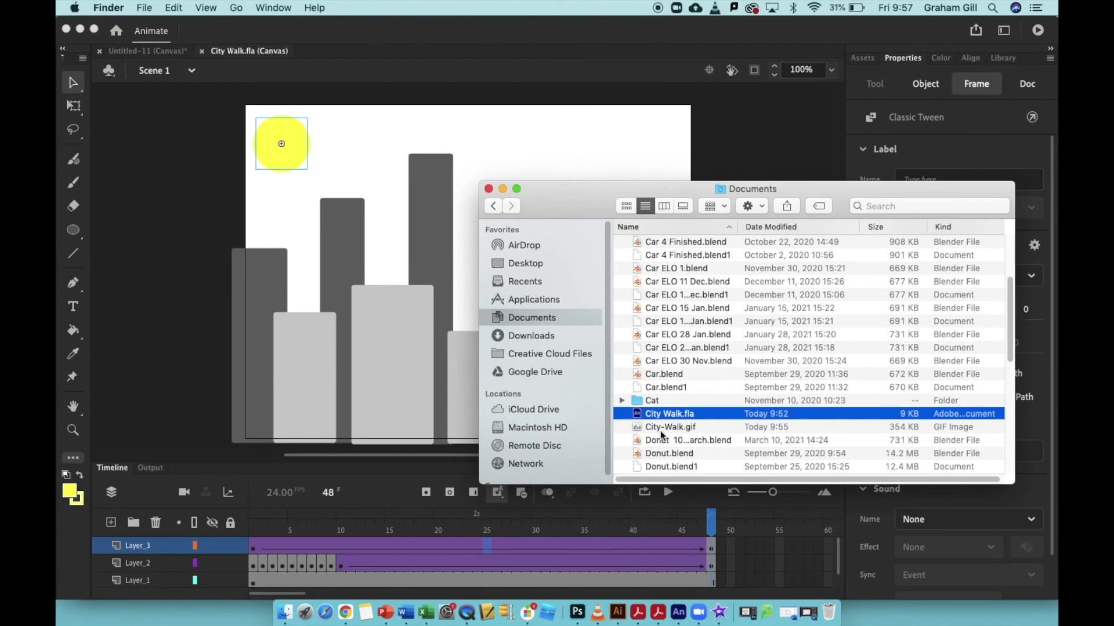
click(666, 429)
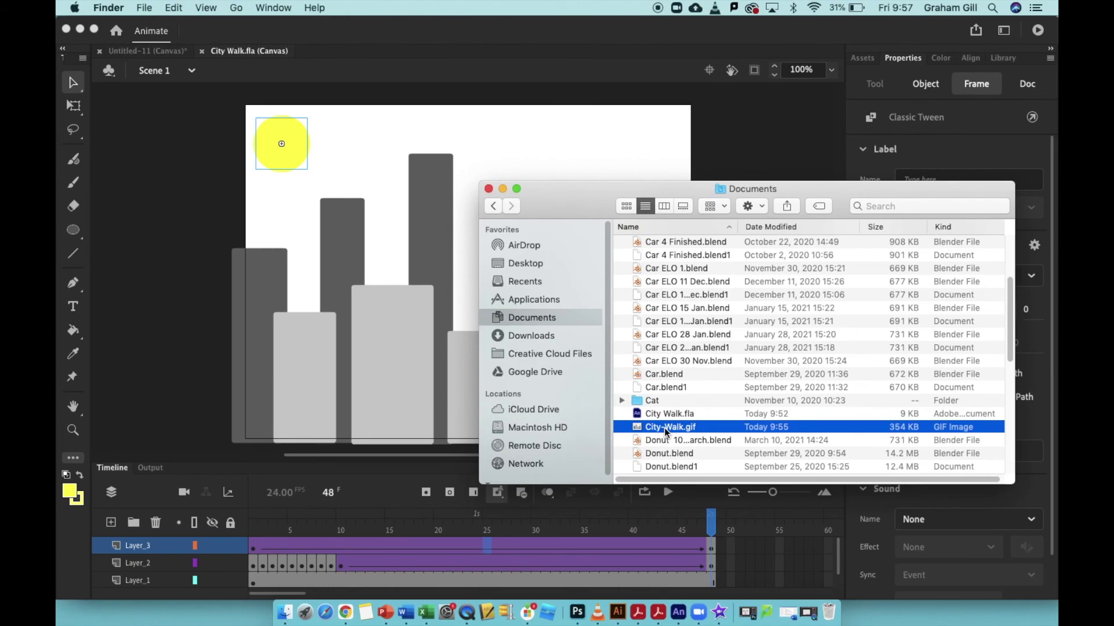
double_click(666, 430)
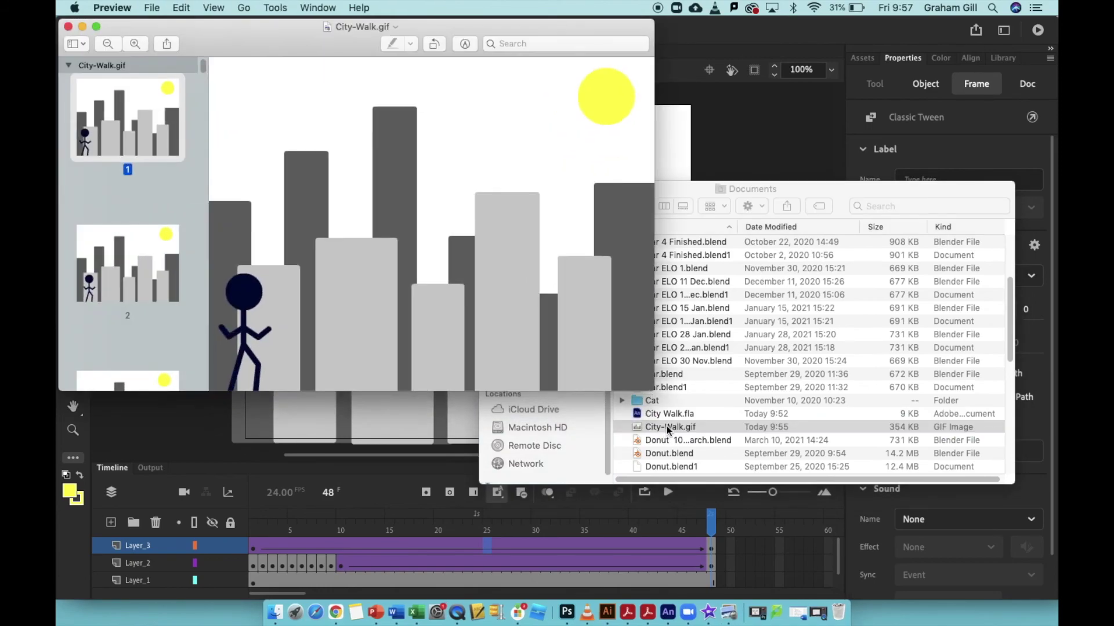
scroll(134, 191, down, 5)
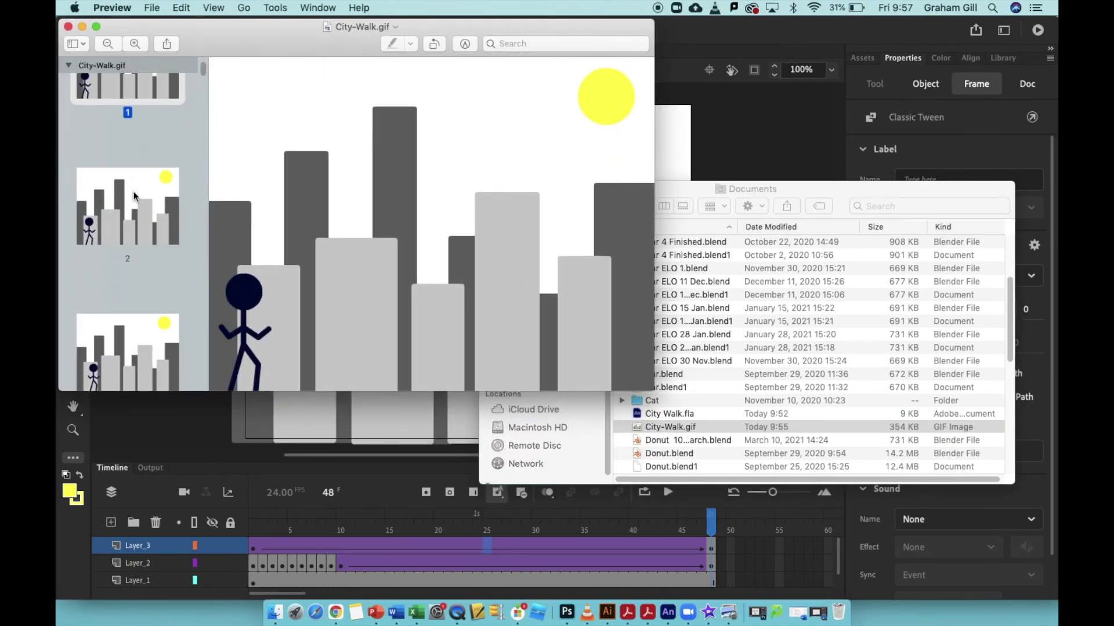
scroll(134, 194, down, 6)
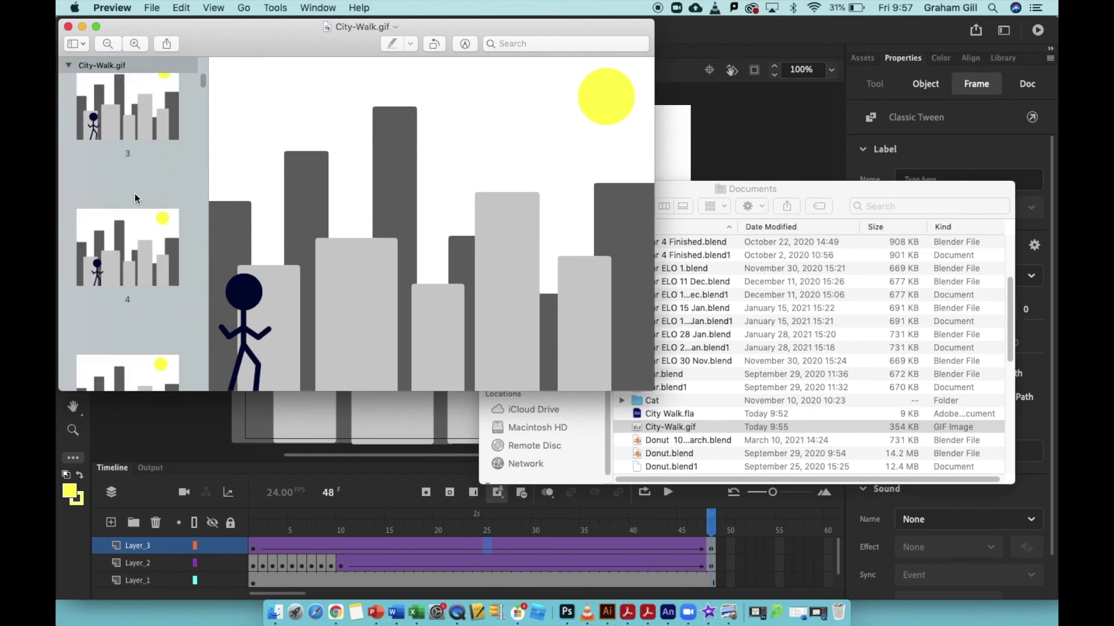
scroll(135, 194, down, 2)
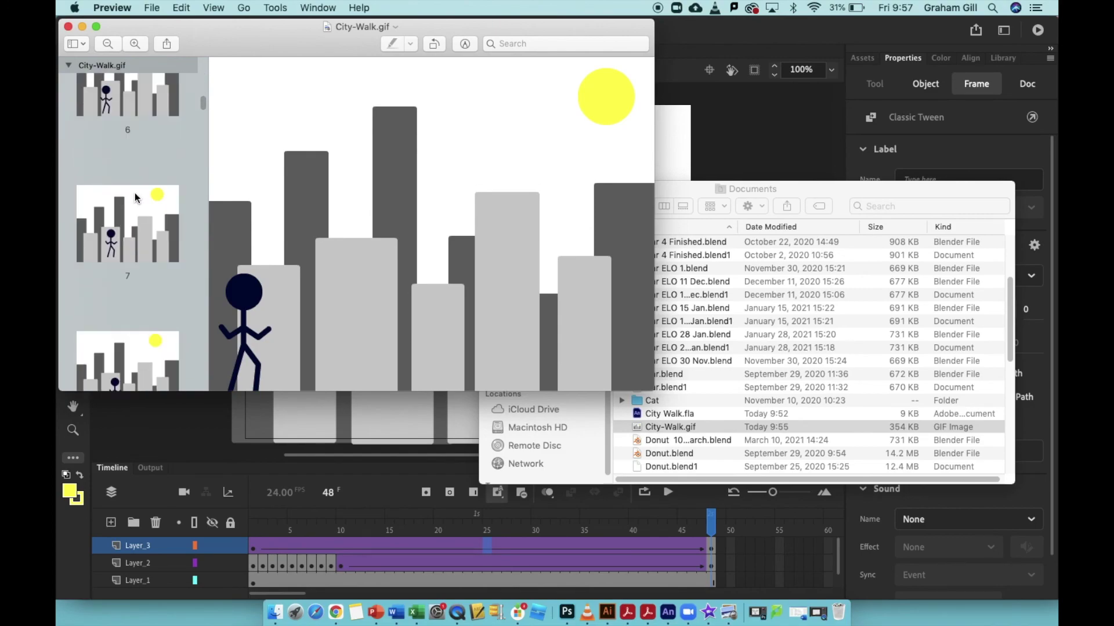
click(67, 26)
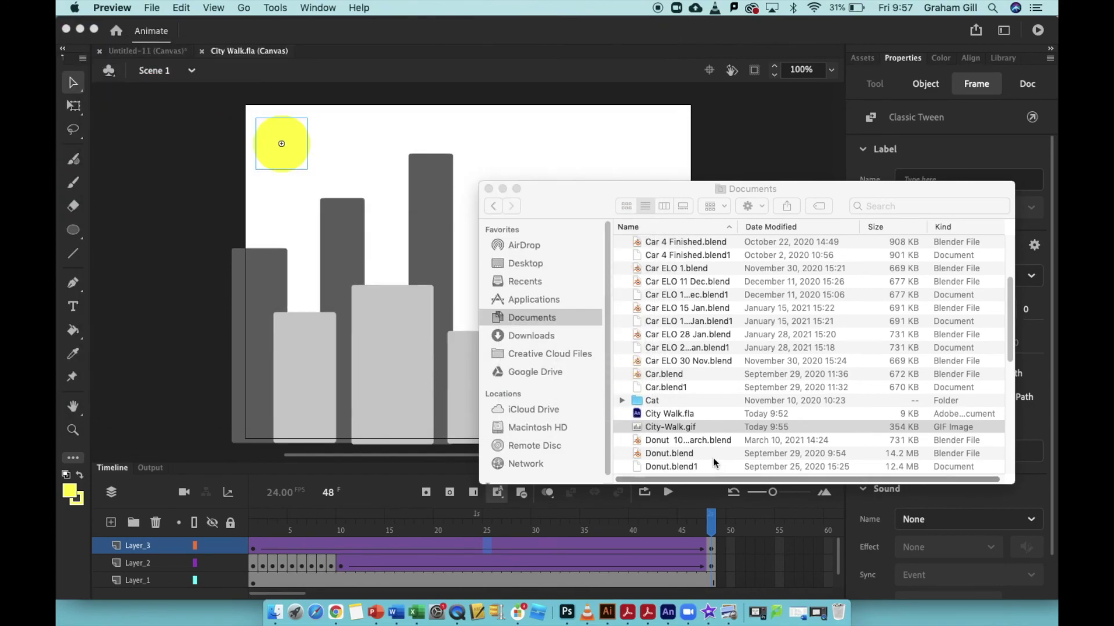
right_click(667, 431)
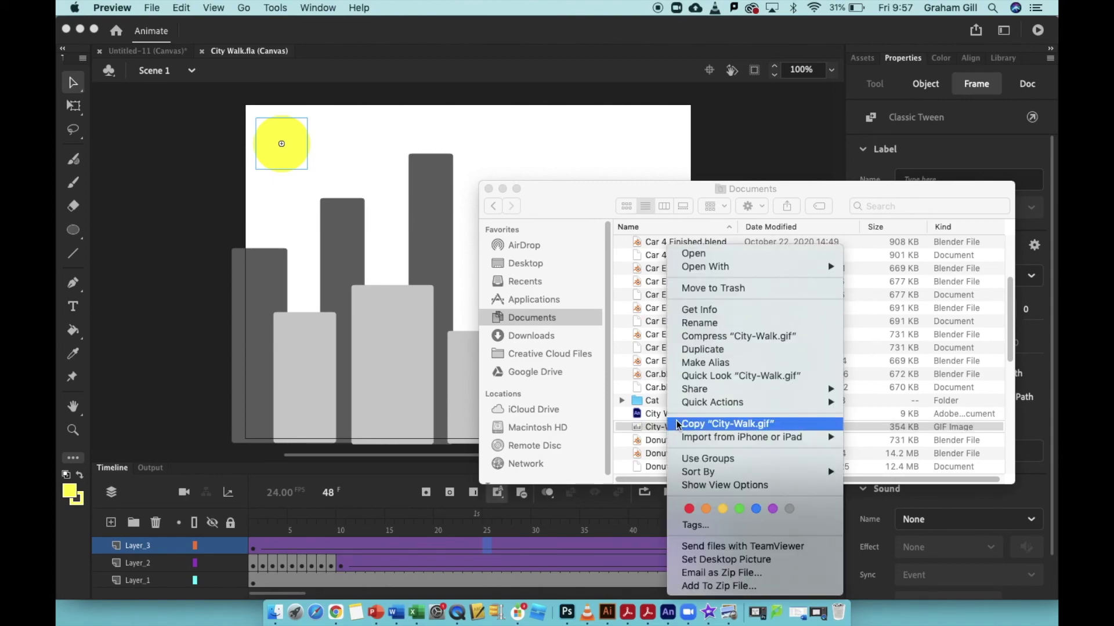
Open City-Walk.gif in Safari from its Finder context menu.
mouse_move(747, 269)
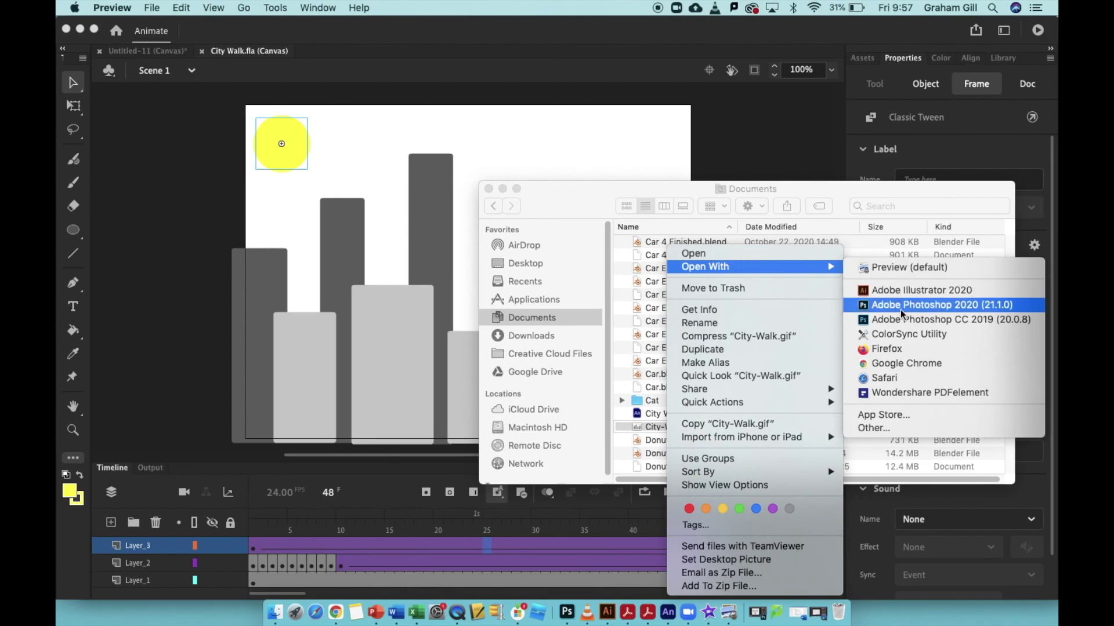
click(884, 378)
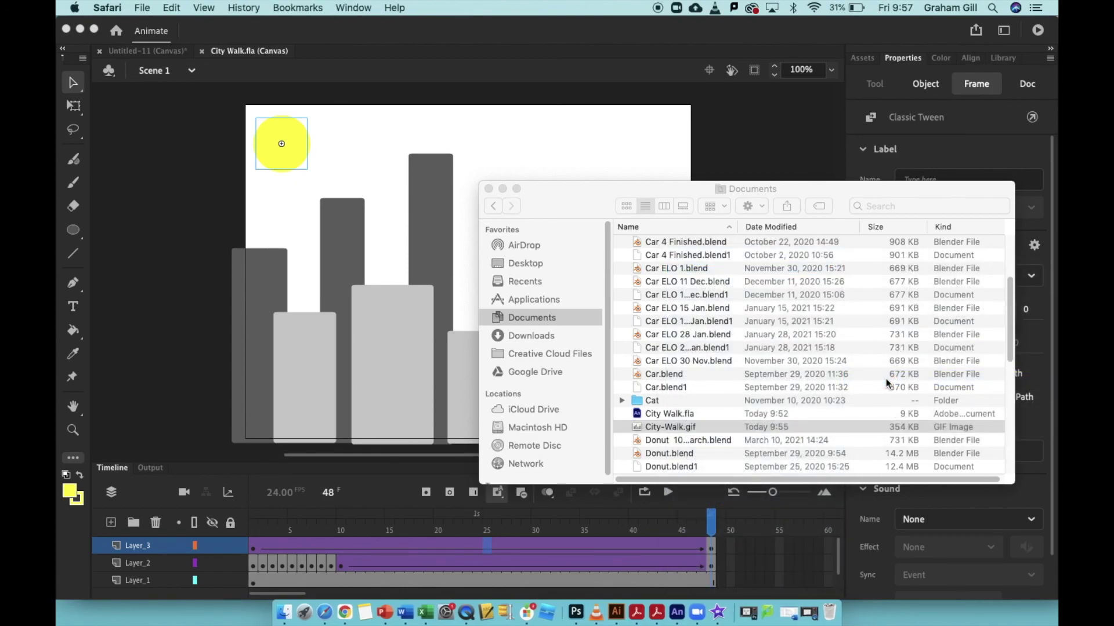